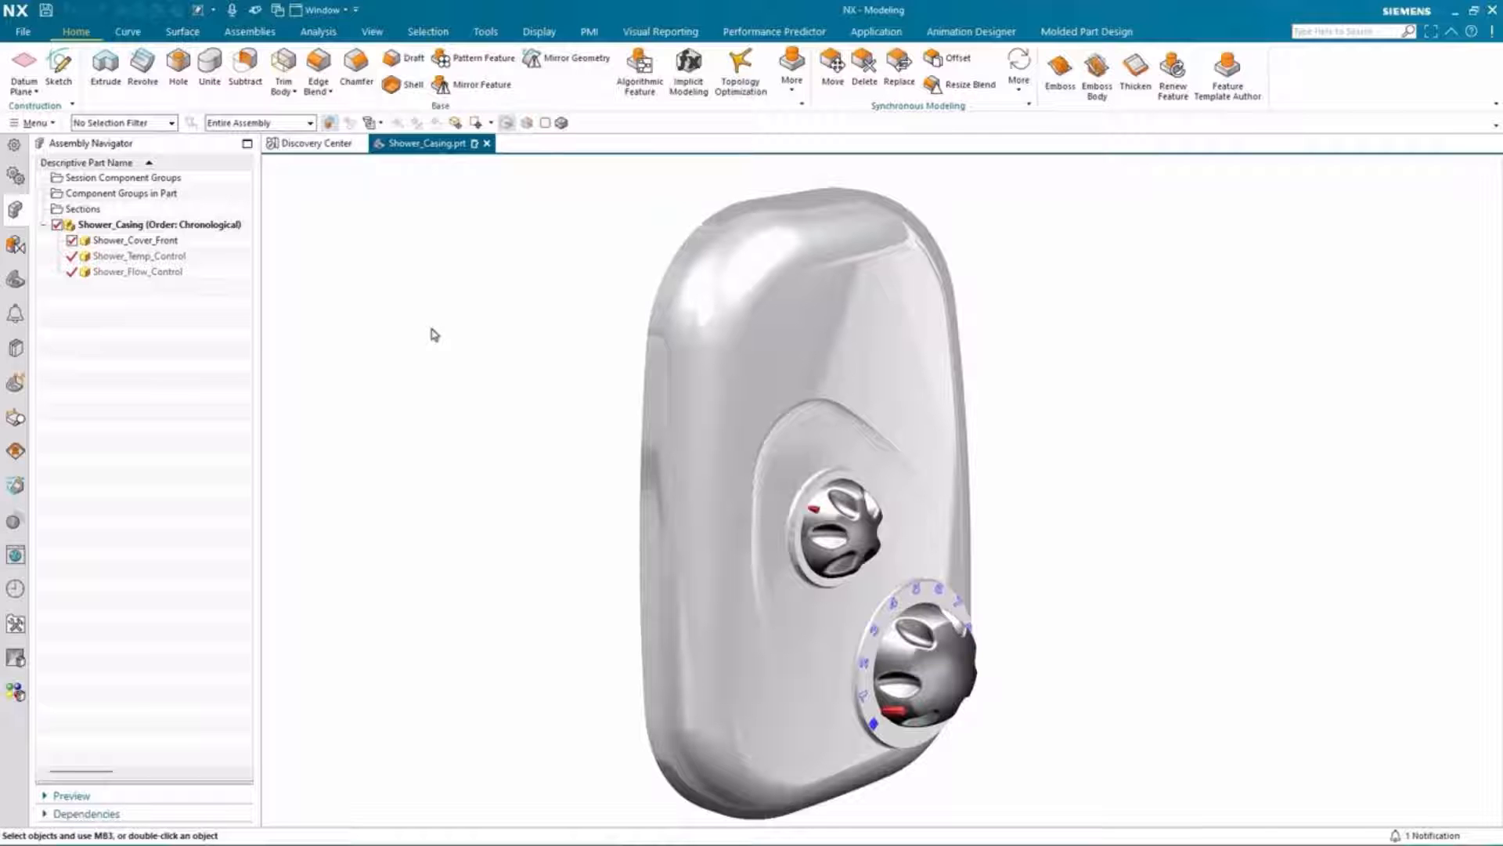
Step: Open the Shower_Cover_Front part on its own and edit its Algorithmic Feature in the Logic Editor
scroll(523, 373, up, 5)
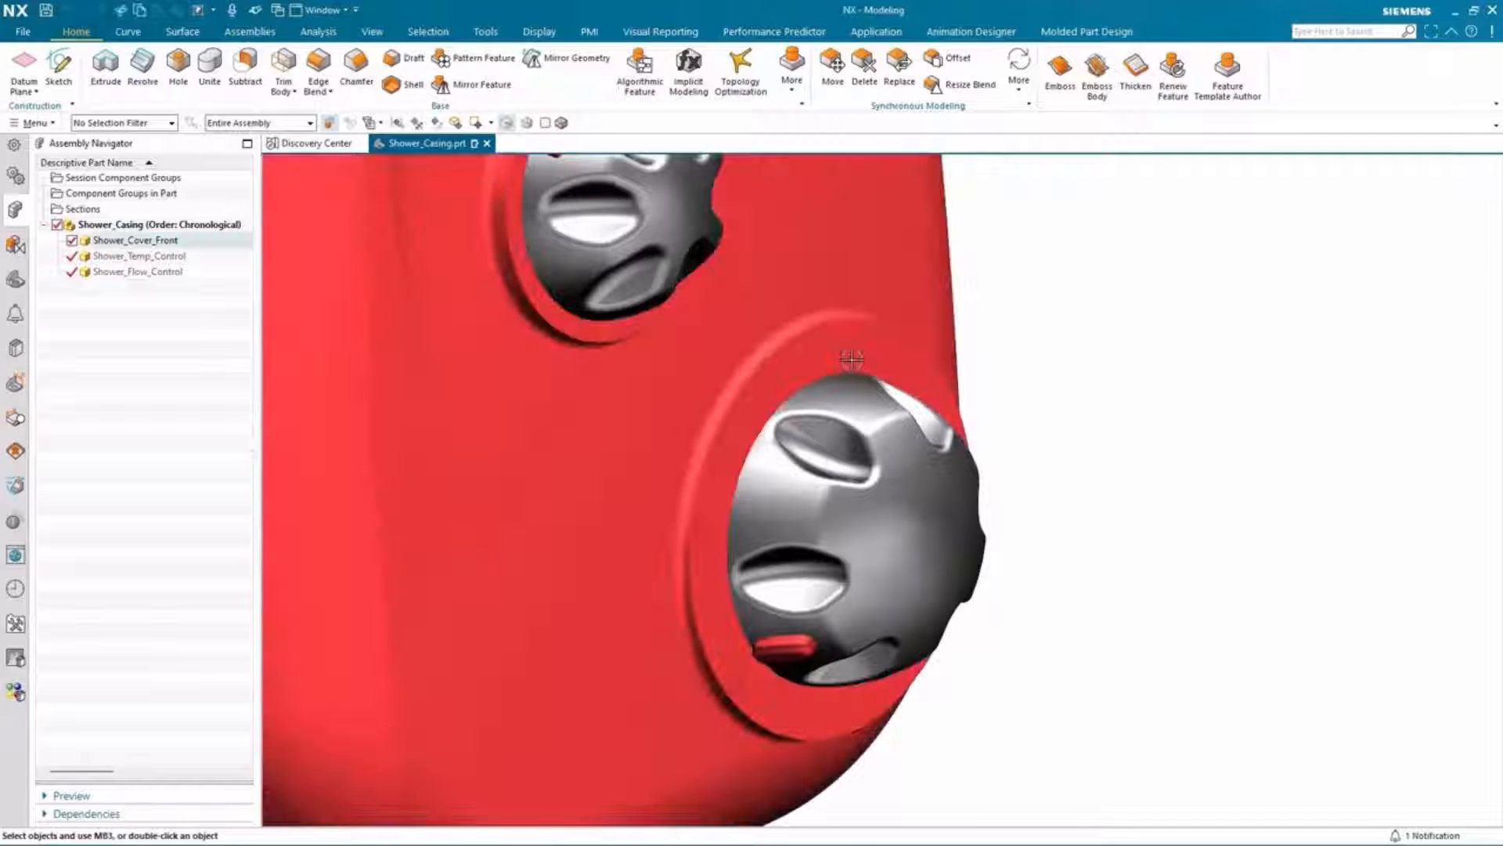
right_drag(852, 361, 883, 360)
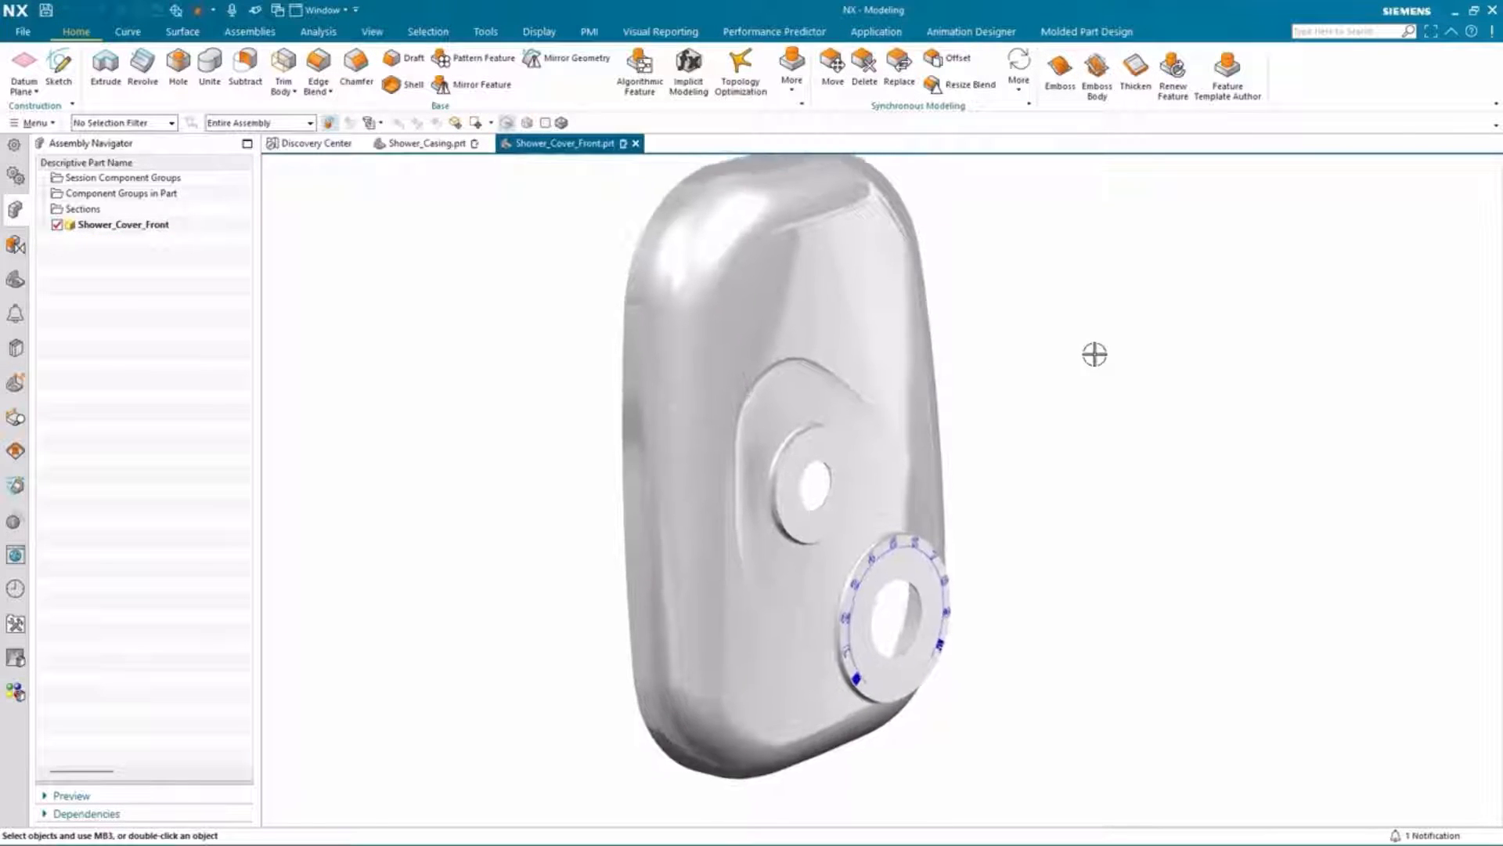
click(15, 280)
click(115, 287)
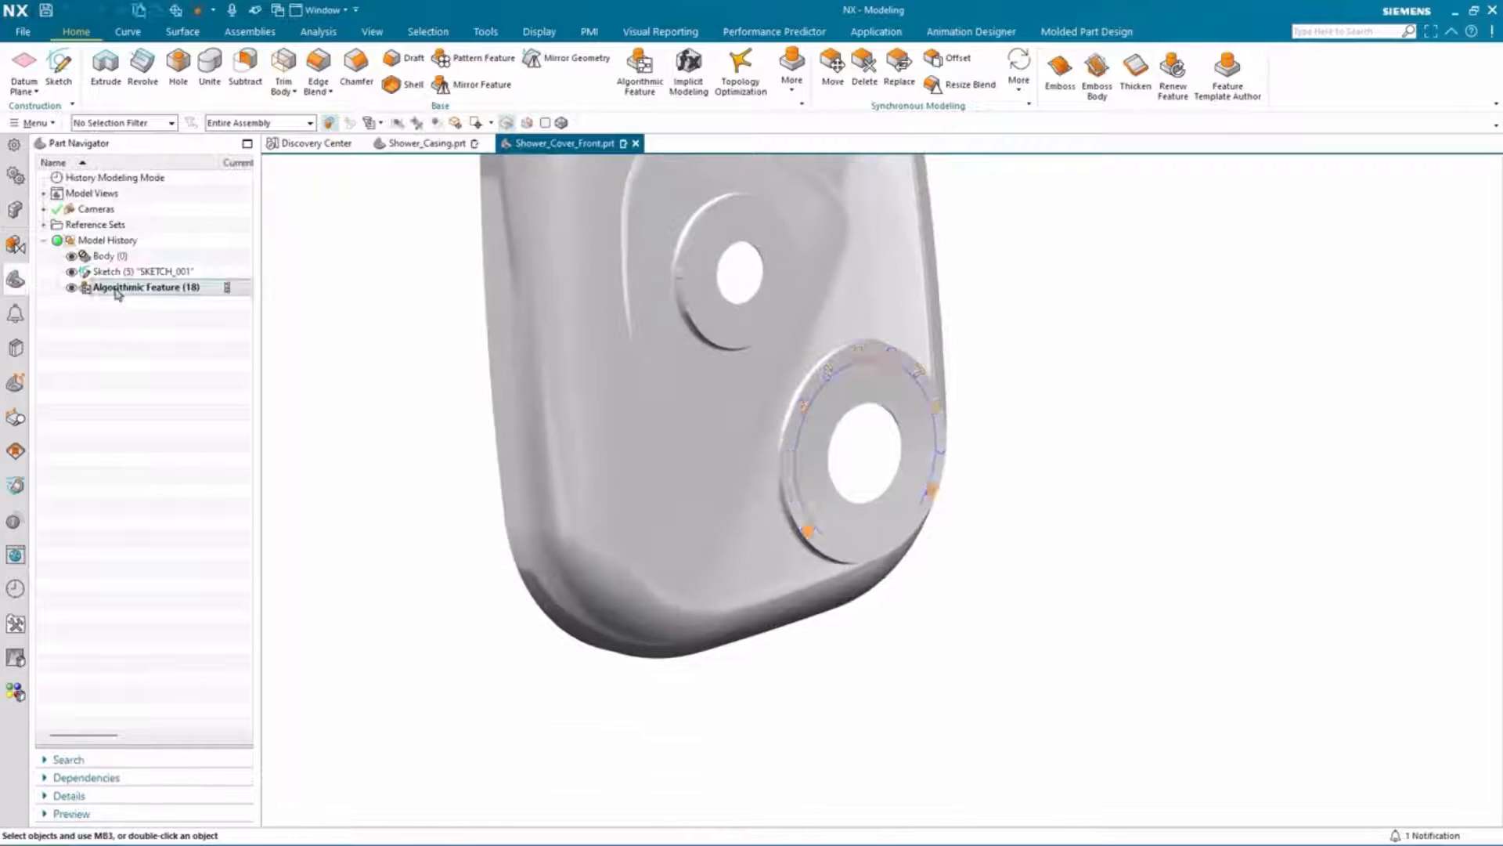
right_click(114, 287)
click(166, 382)
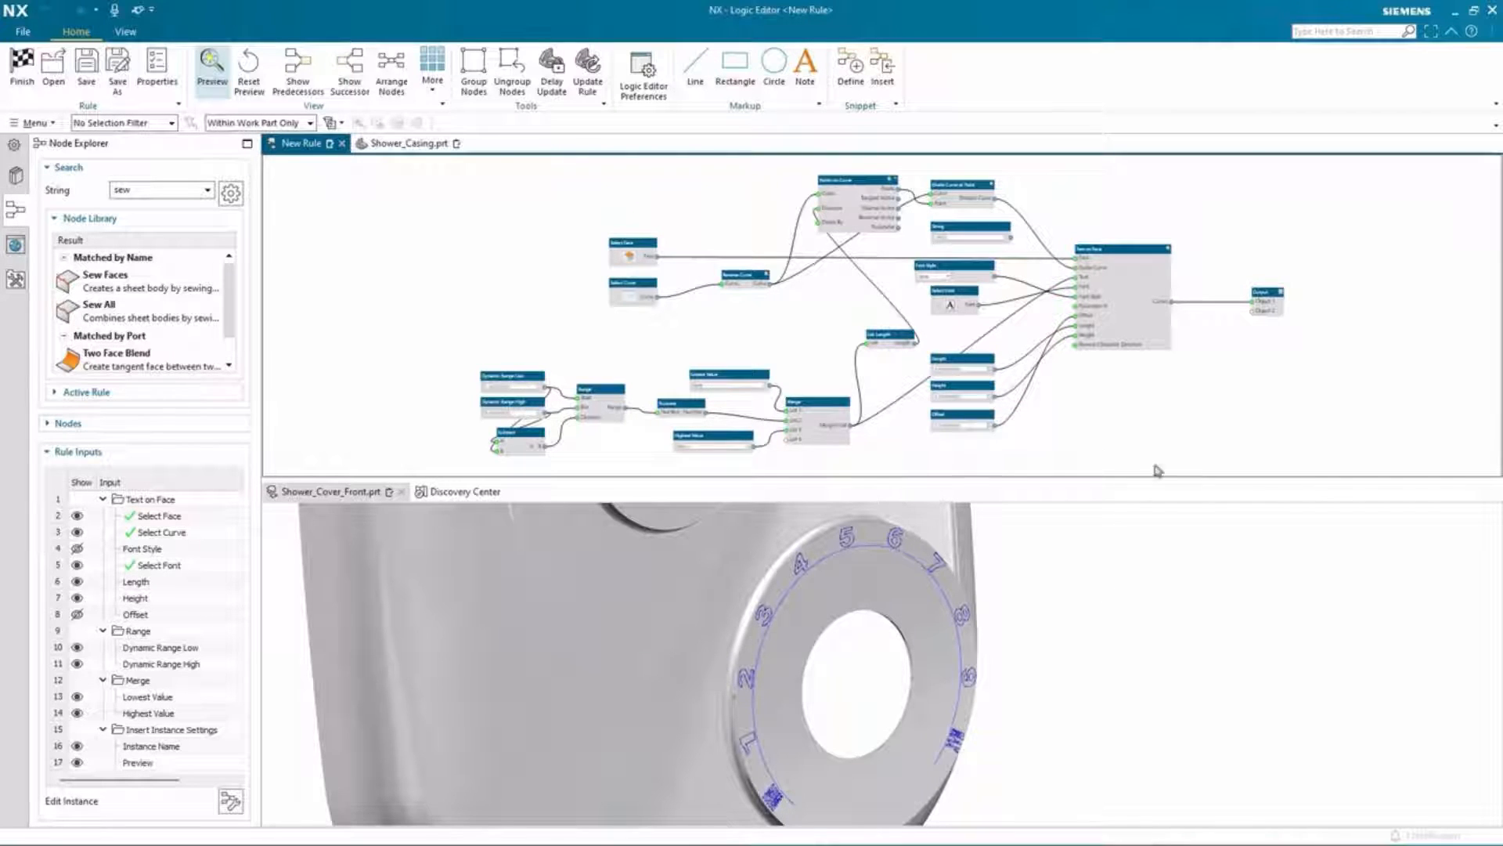
Step: Search the node library for "off" and add an Offset Region node to the rule graph
scroll(1115, 391, up, 1)
scroll(1115, 392, up, 4)
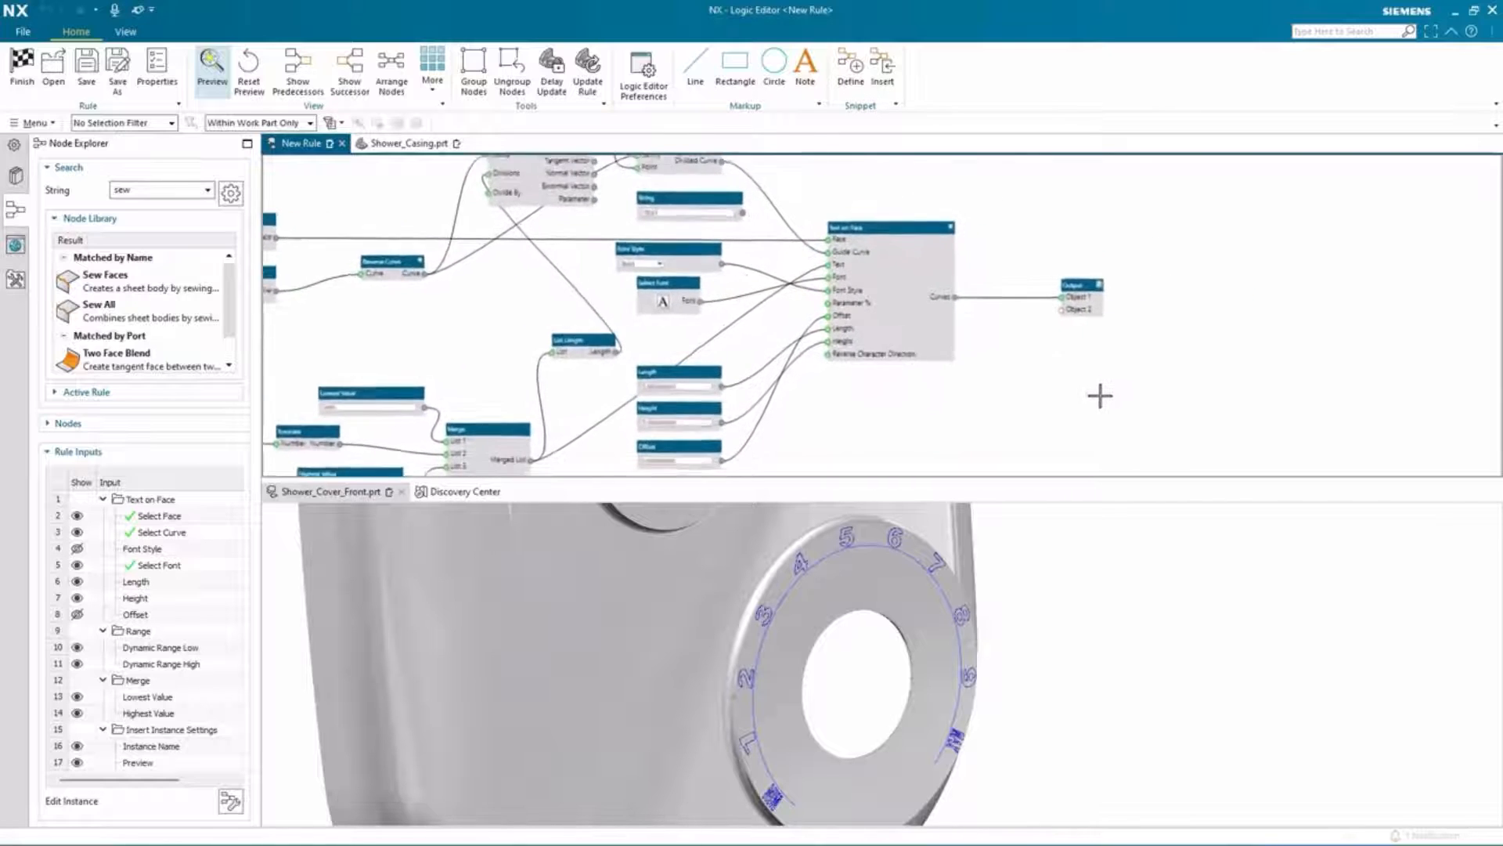
double_click(148, 190)
text(off)
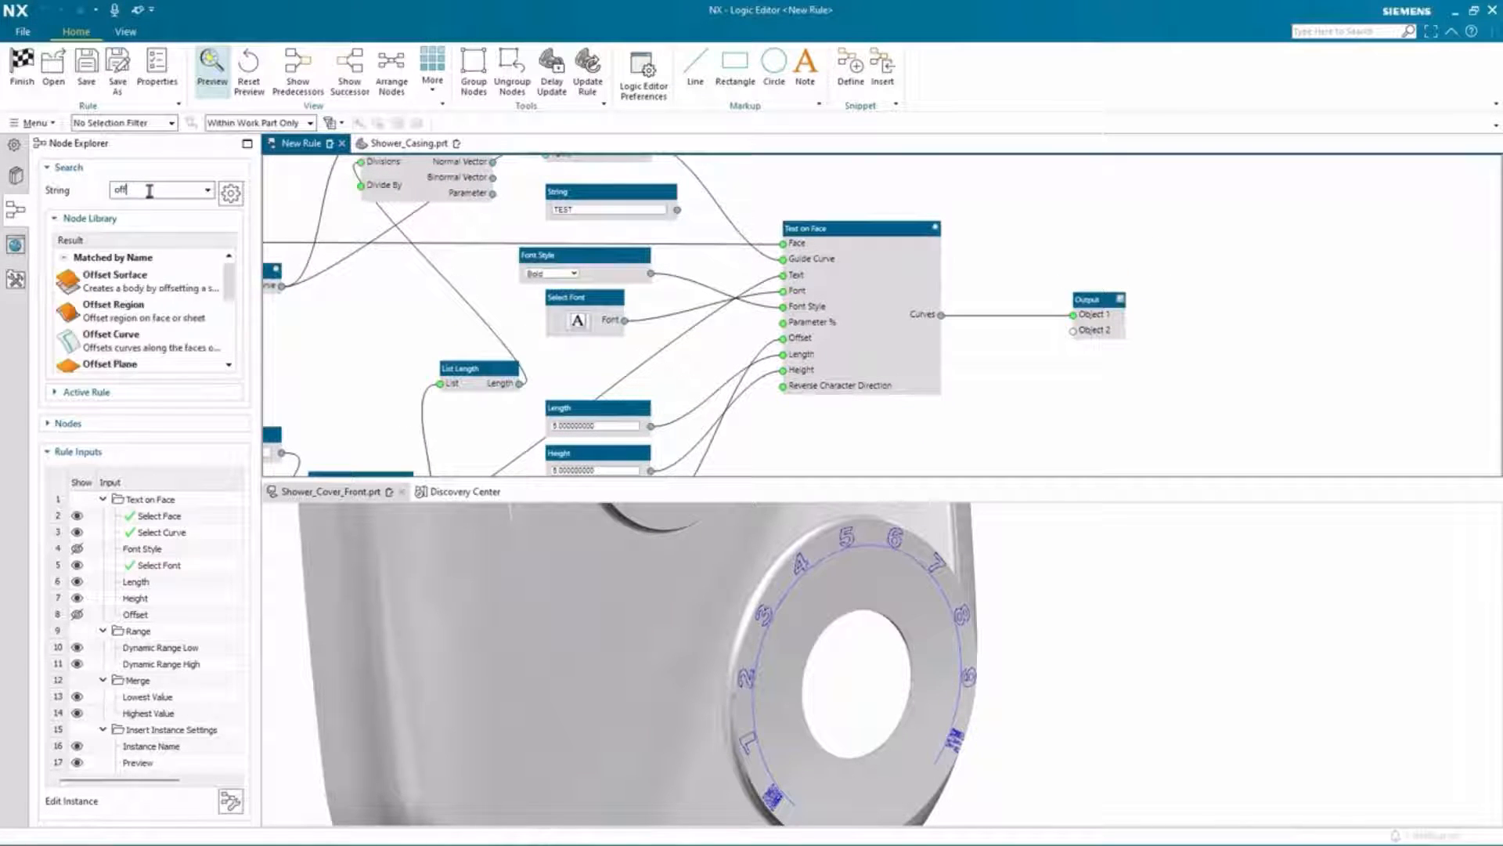
drag(149, 321, 1174, 220)
drag(1092, 299, 1303, 322)
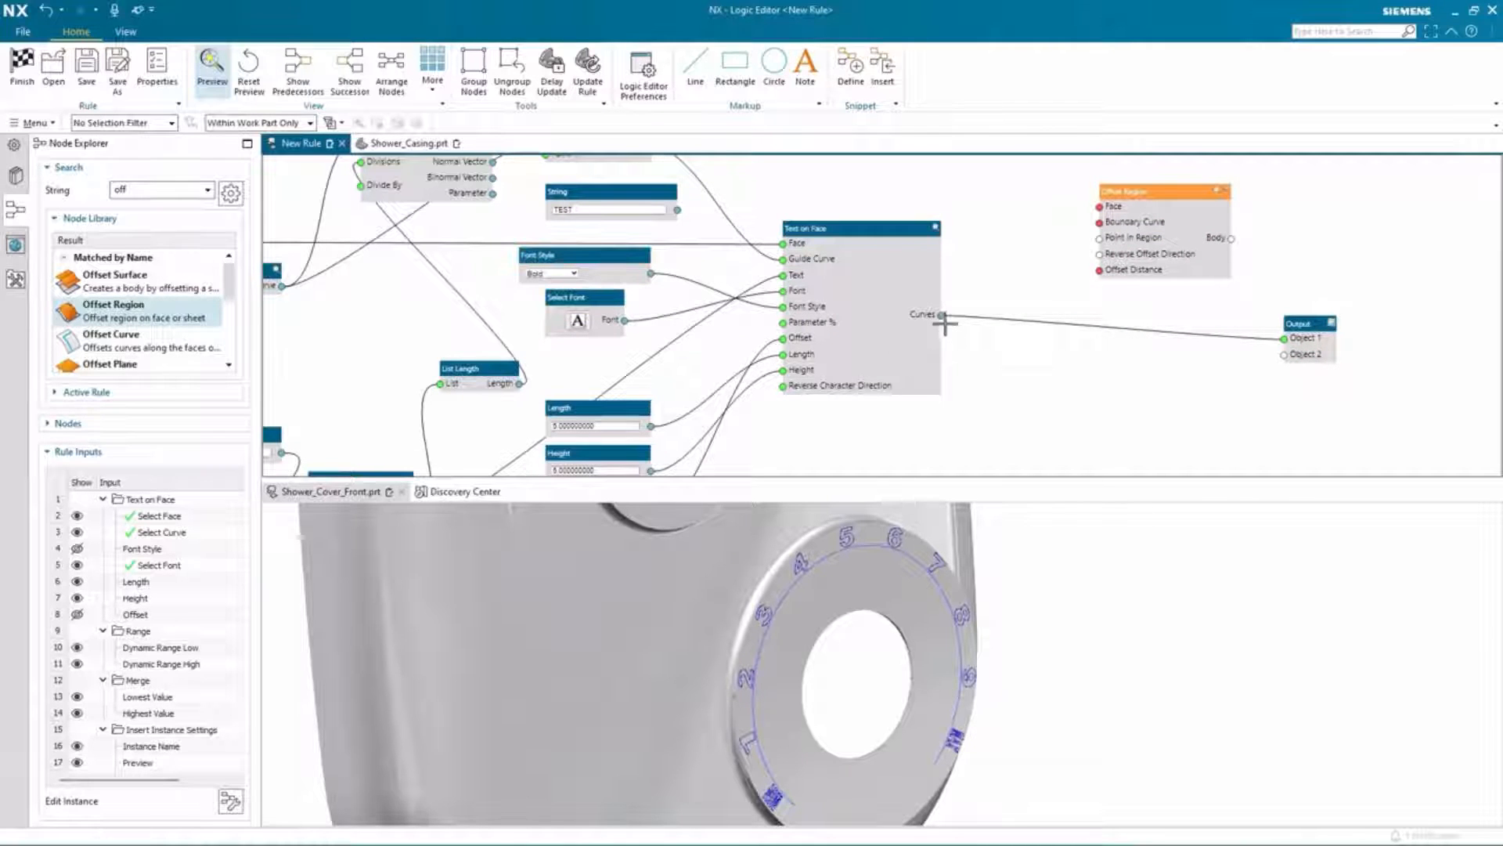
Step: Insert a Flatten List node after the Text on Face curves output, feeding the Offset Region boundary curve
right_click(942, 317)
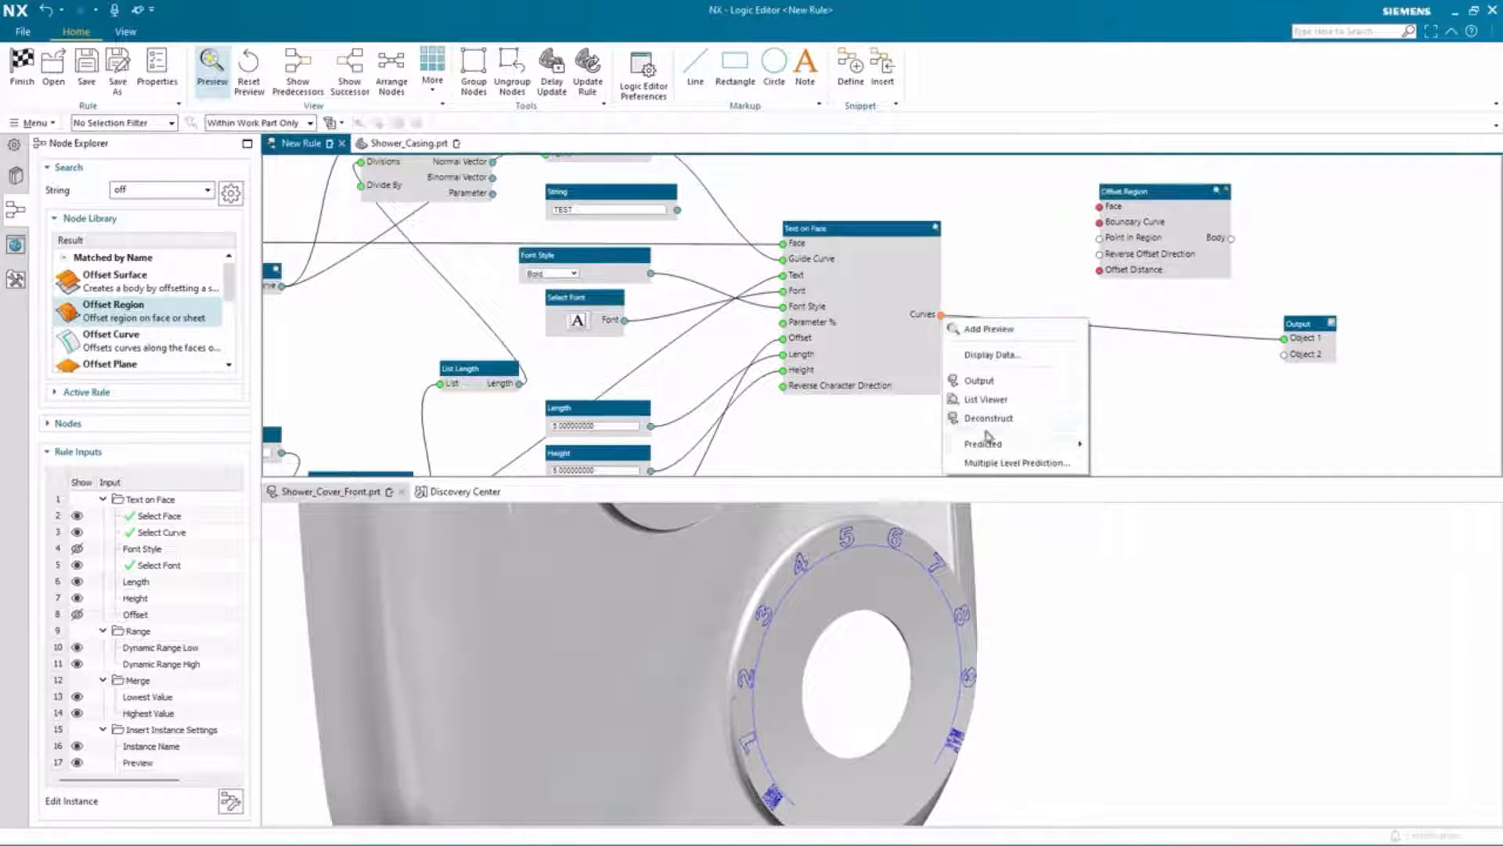
mouse_move(987, 444)
click(1110, 450)
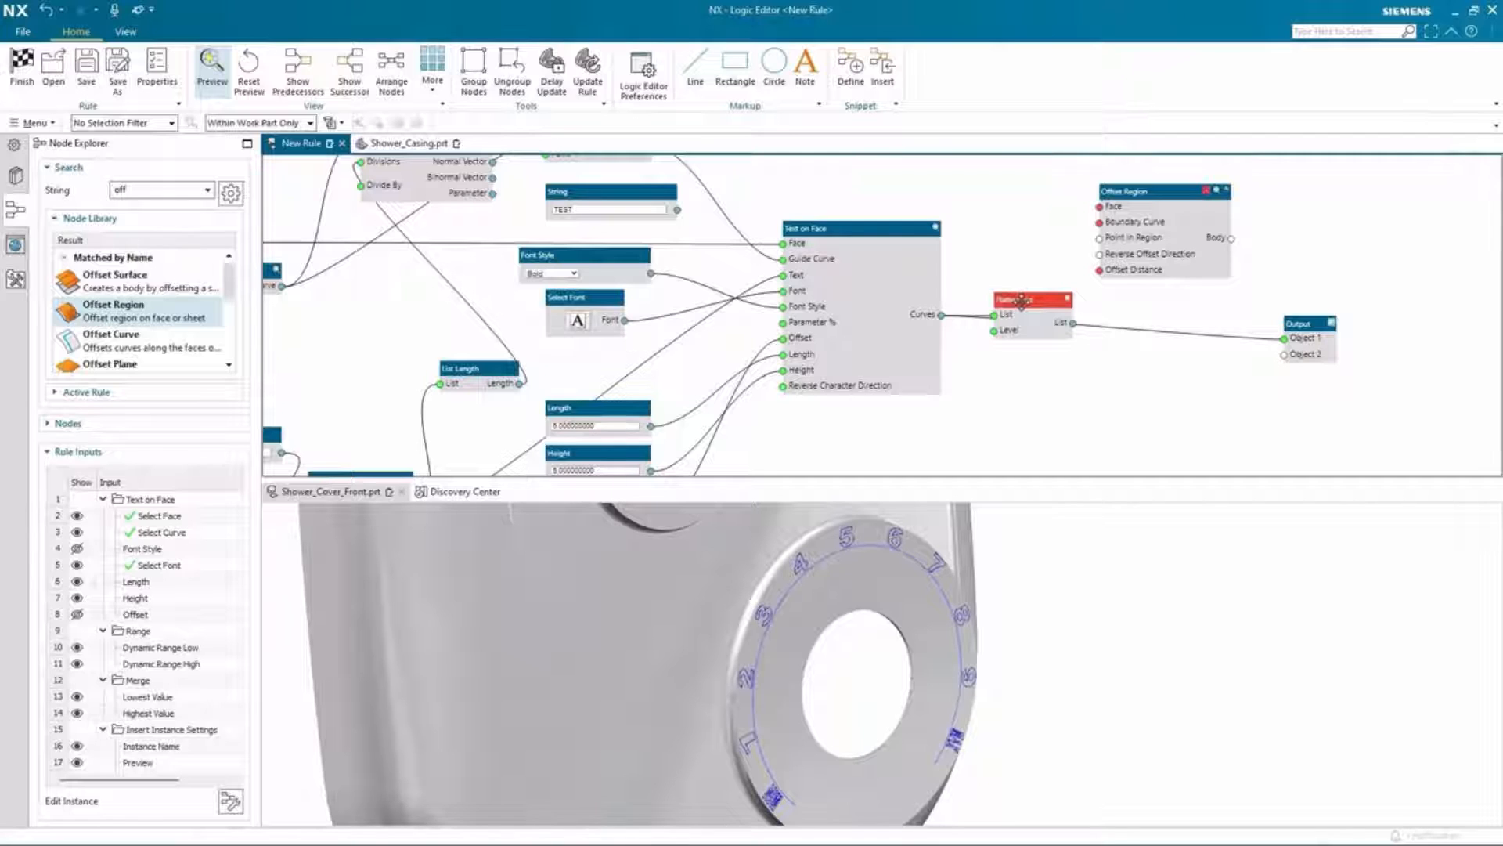
drag(1022, 300, 1101, 224)
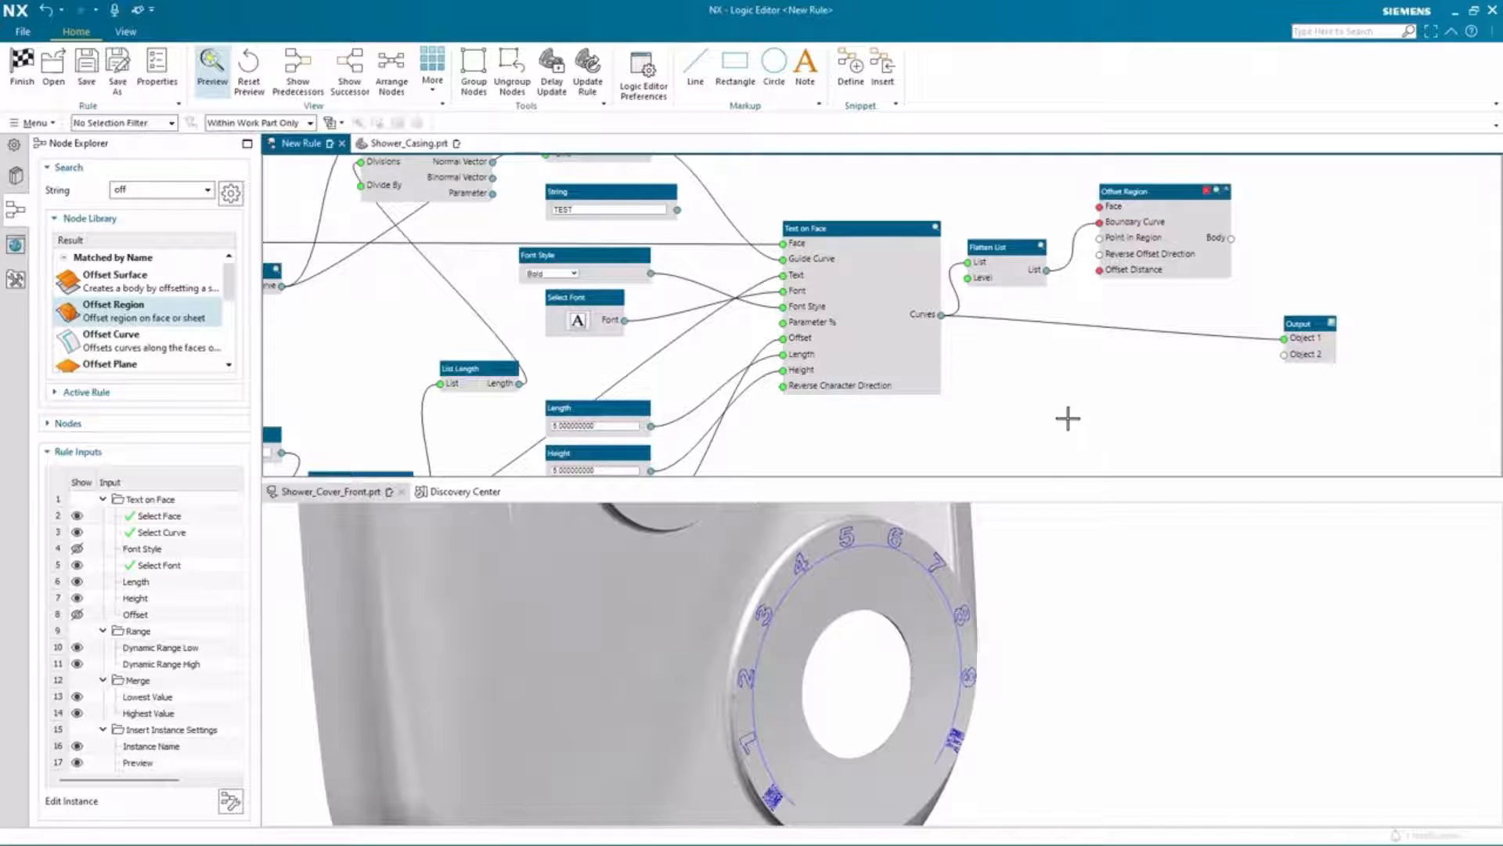
Step: Connect the selected face to the Offset Region node's Face input
middle_drag(403, 398, 412, 397)
scroll(371, 387, down, 1)
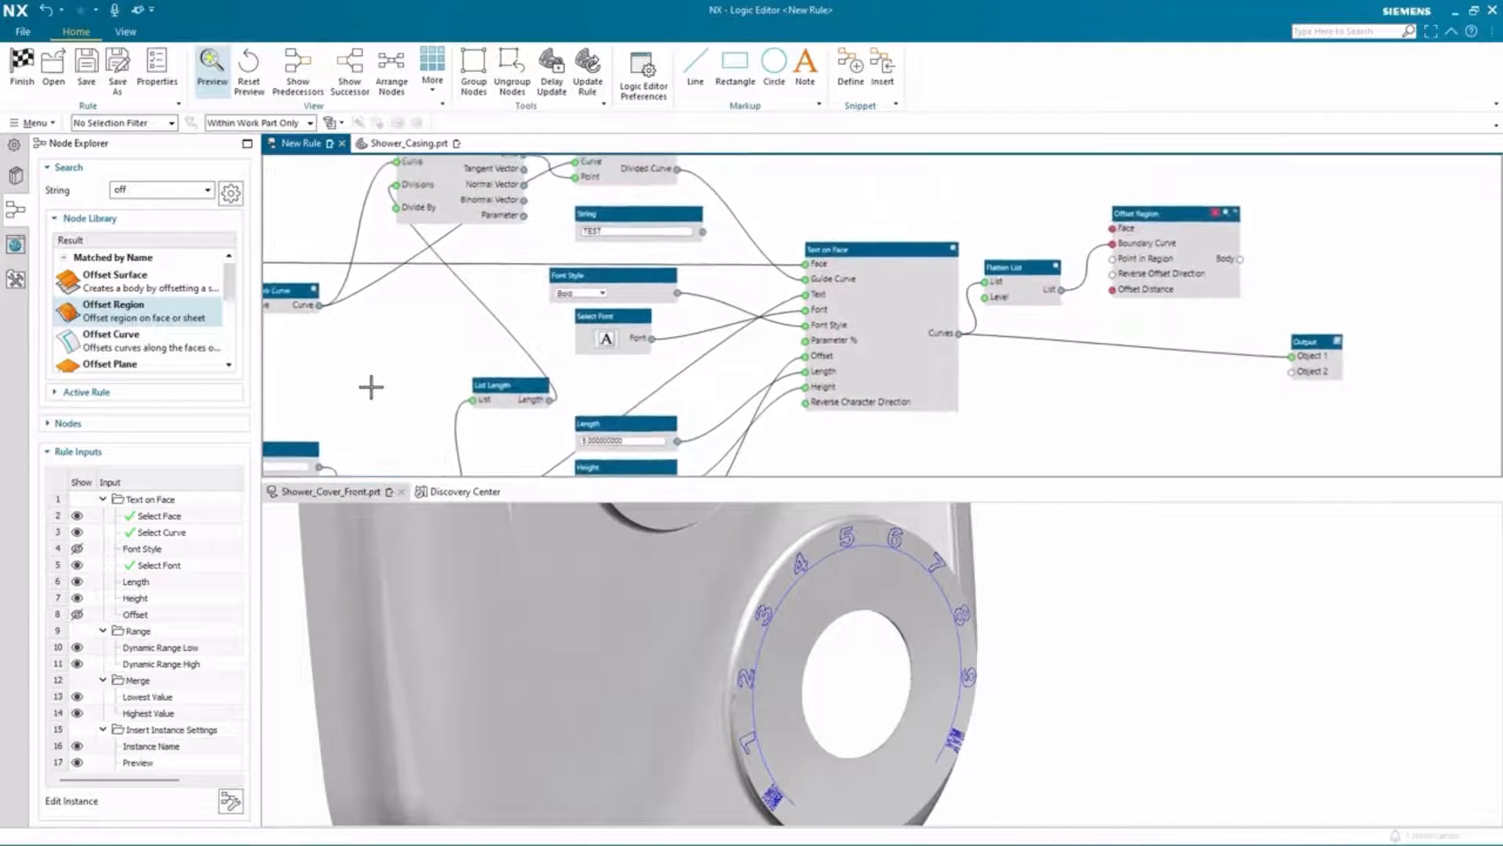
scroll(371, 386, left, 2)
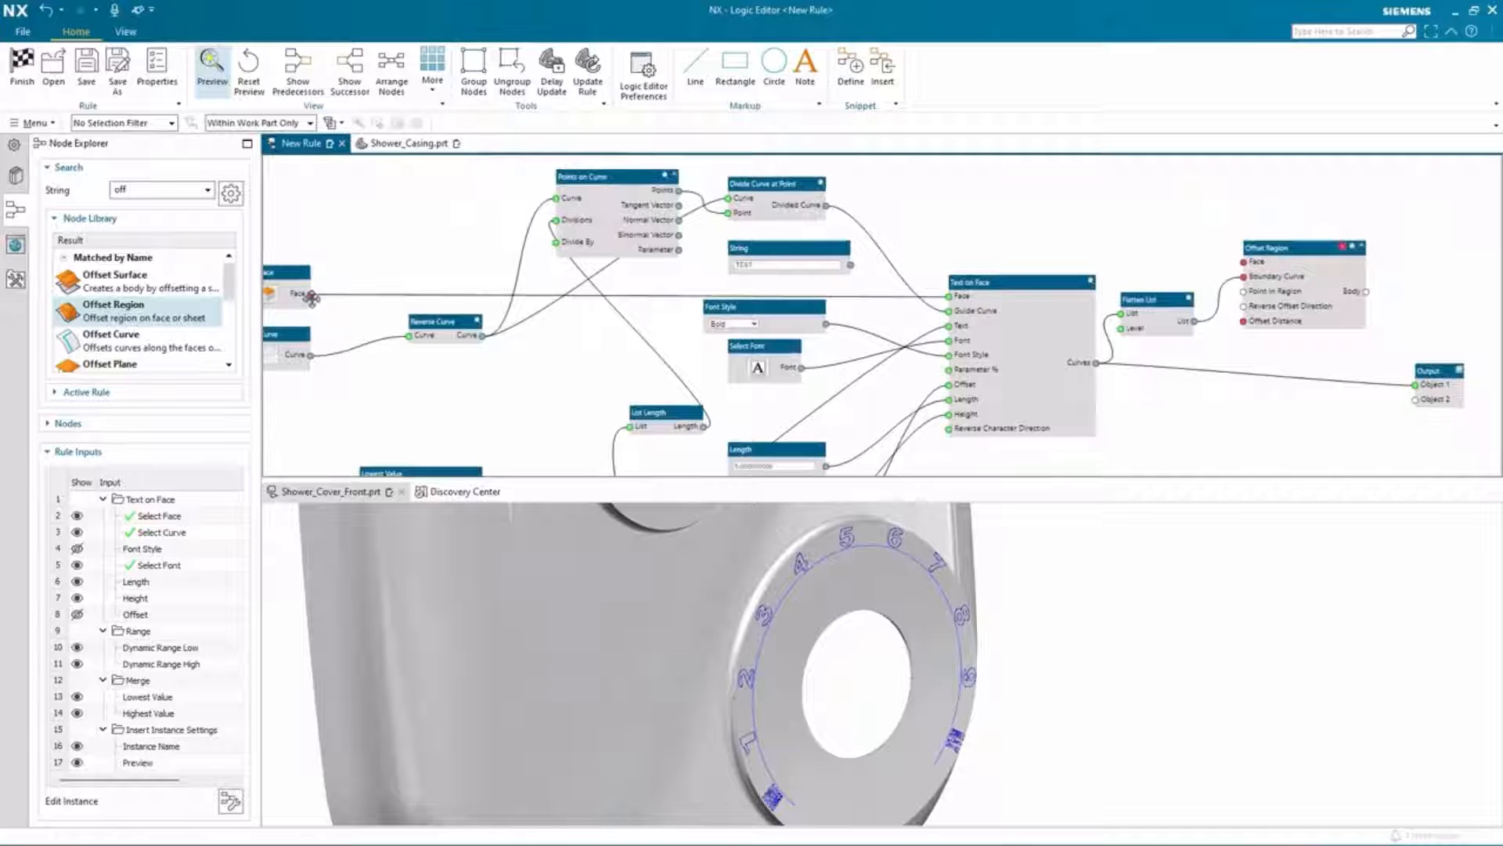
drag(326, 295, 1257, 263)
middle_drag(1436, 369, 1081, 345)
scroll(982, 324, up, 1)
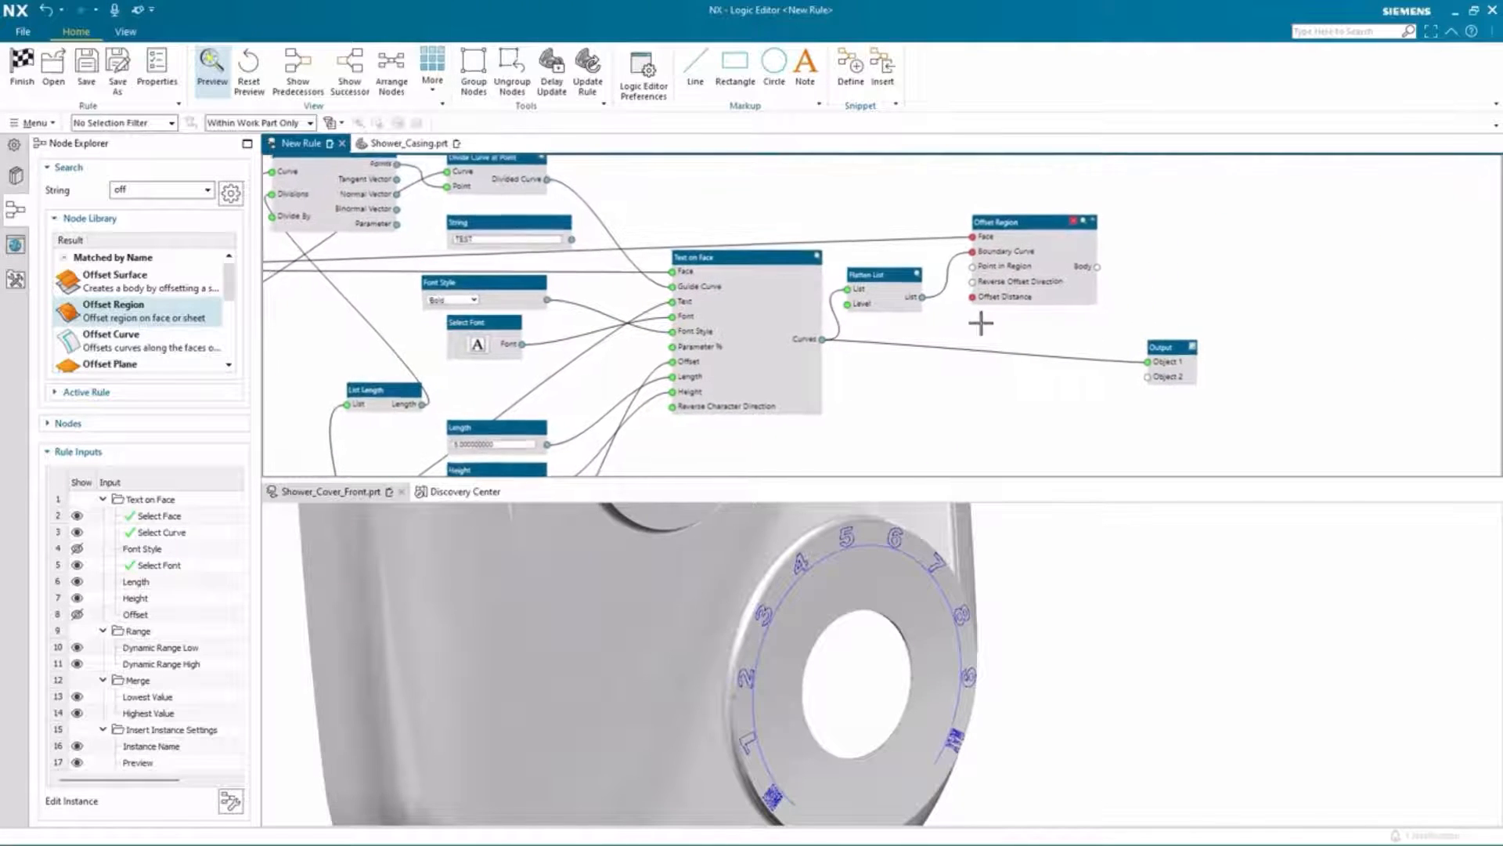
Step: Create an Offset Distance input for the Offset Region node and set it to 1
right_click(973, 299)
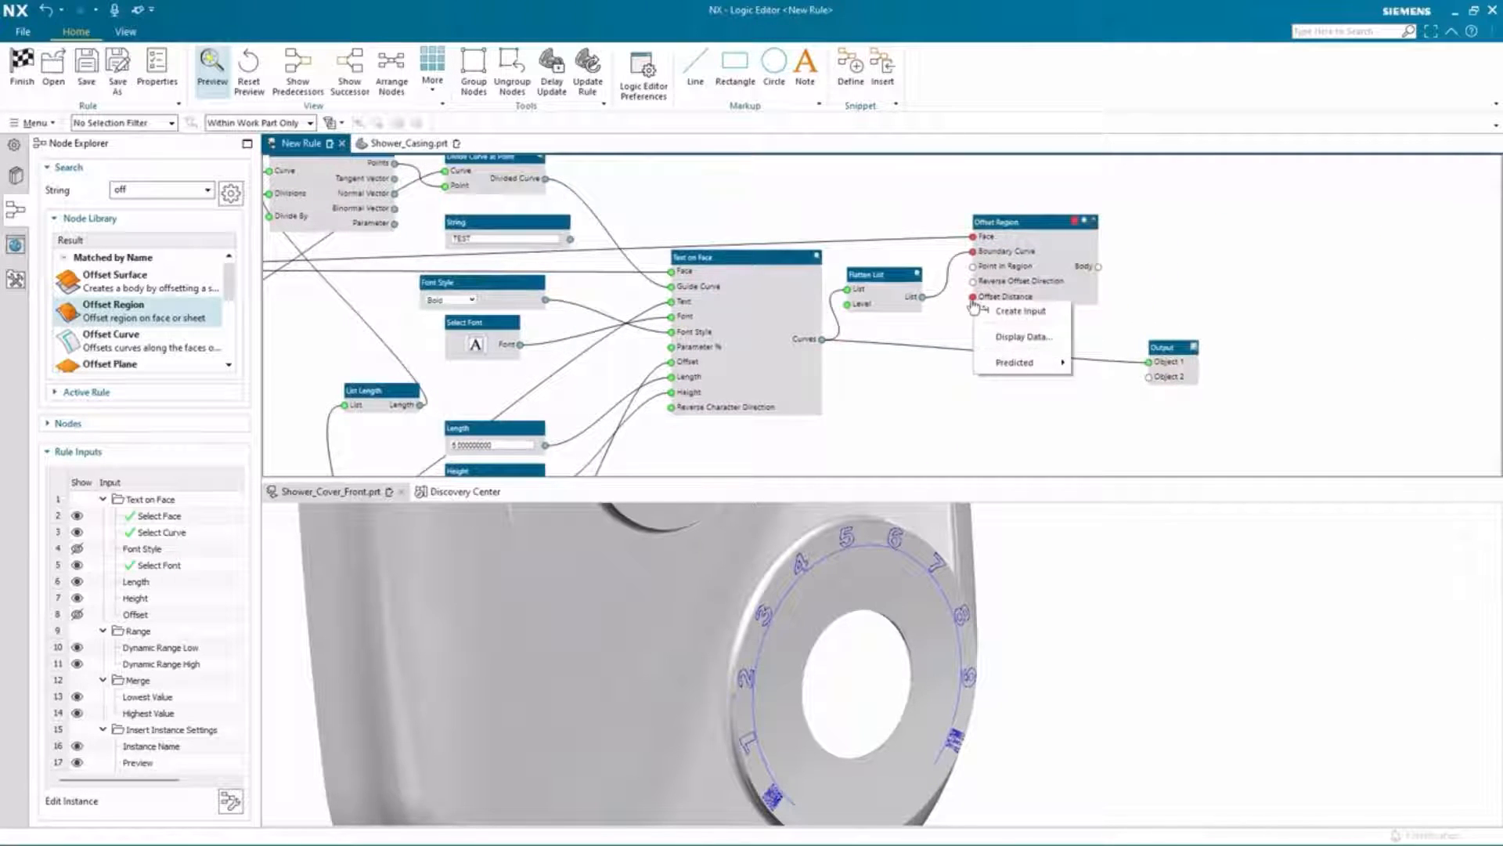
click(993, 311)
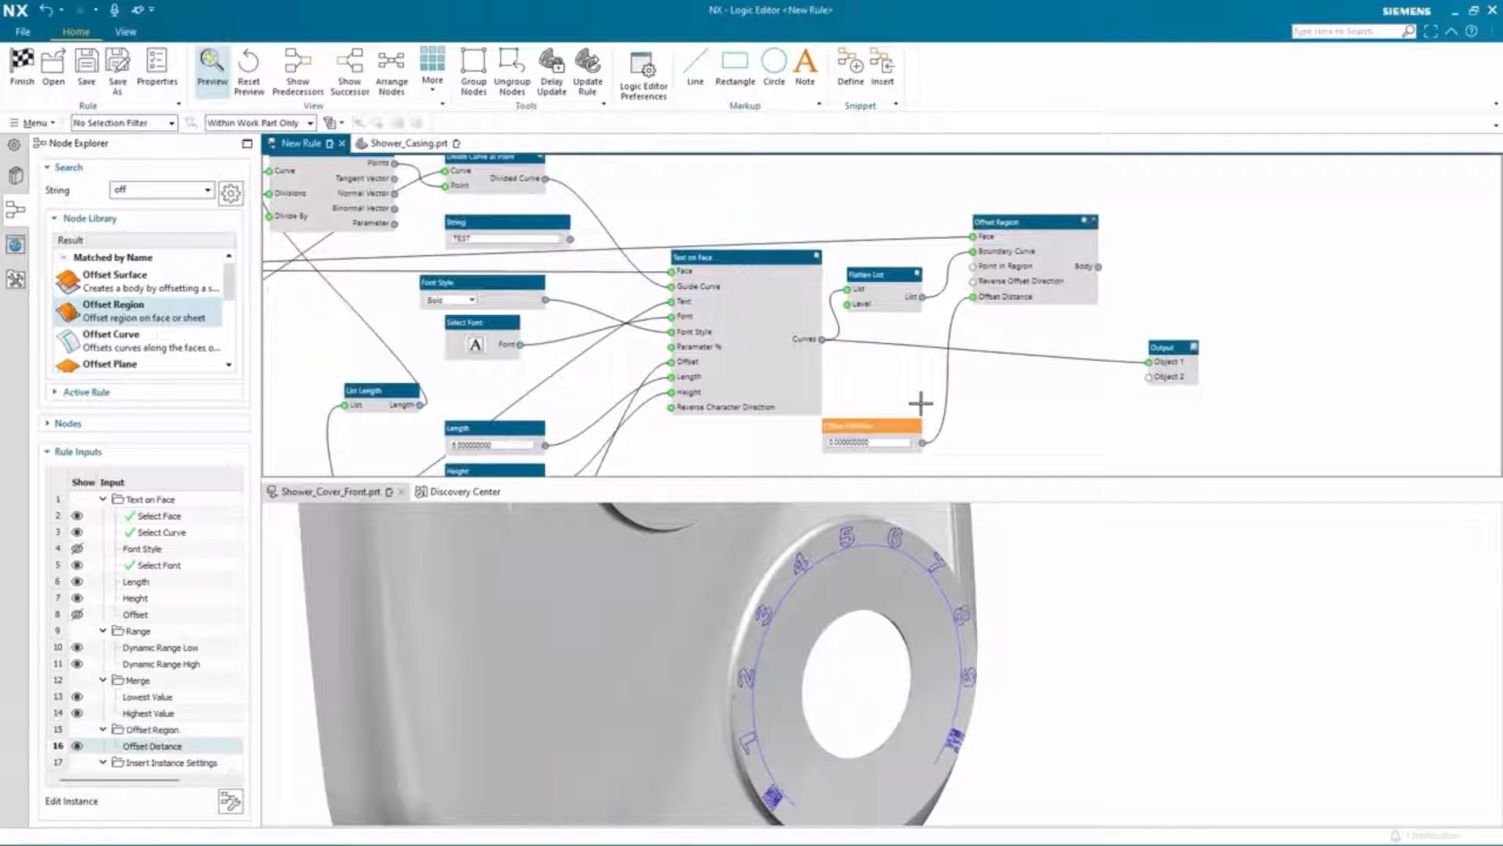
double_click(859, 442)
text(1)
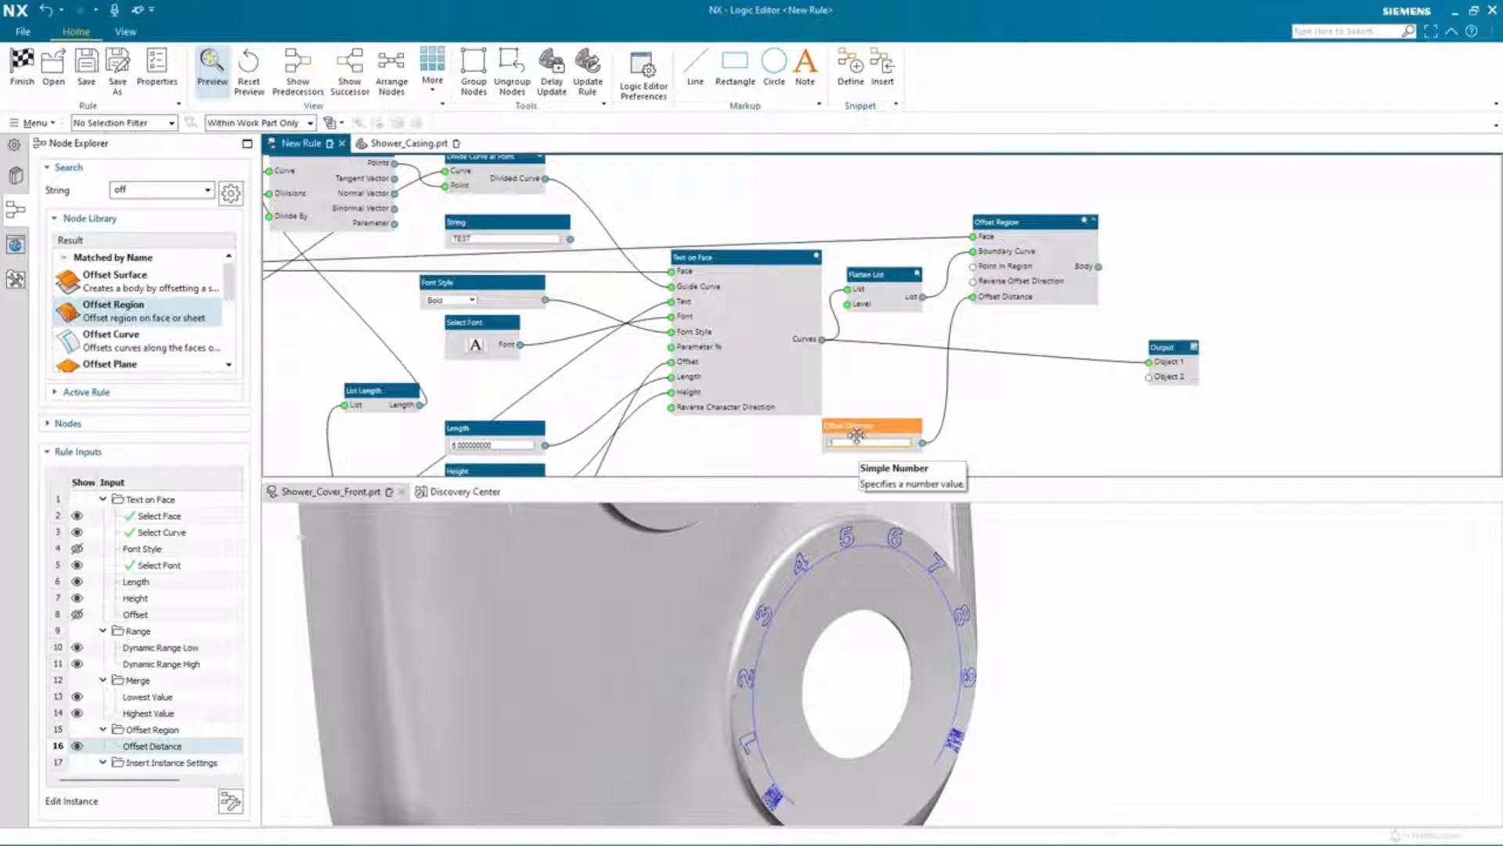
key(Return)
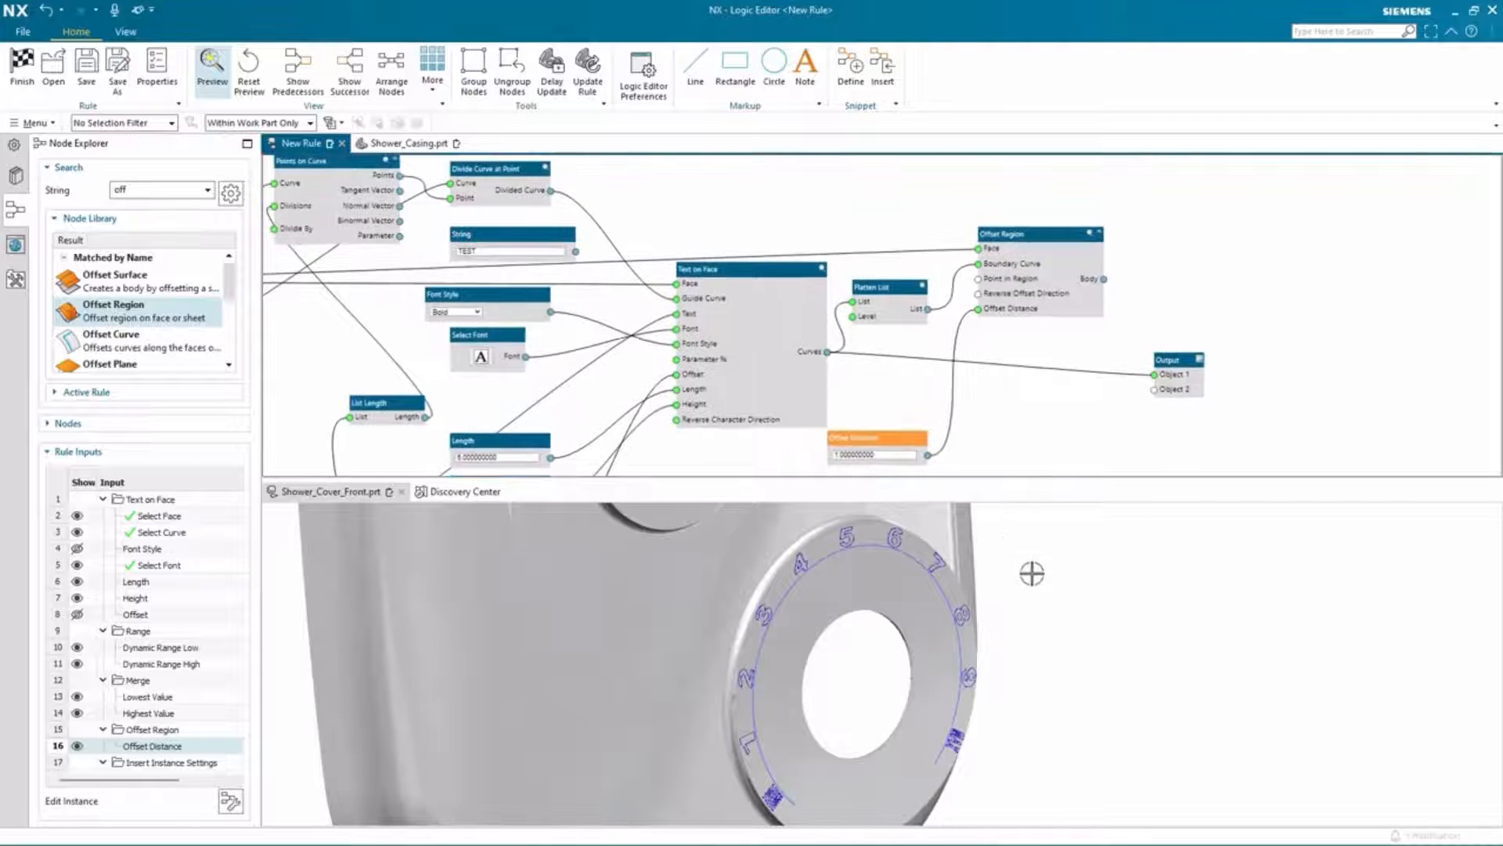
Step: Create a Reverse Offset Direction input for the Offset Region node and set it to True
click(1096, 233)
middle_drag(1100, 509, 1147, 528)
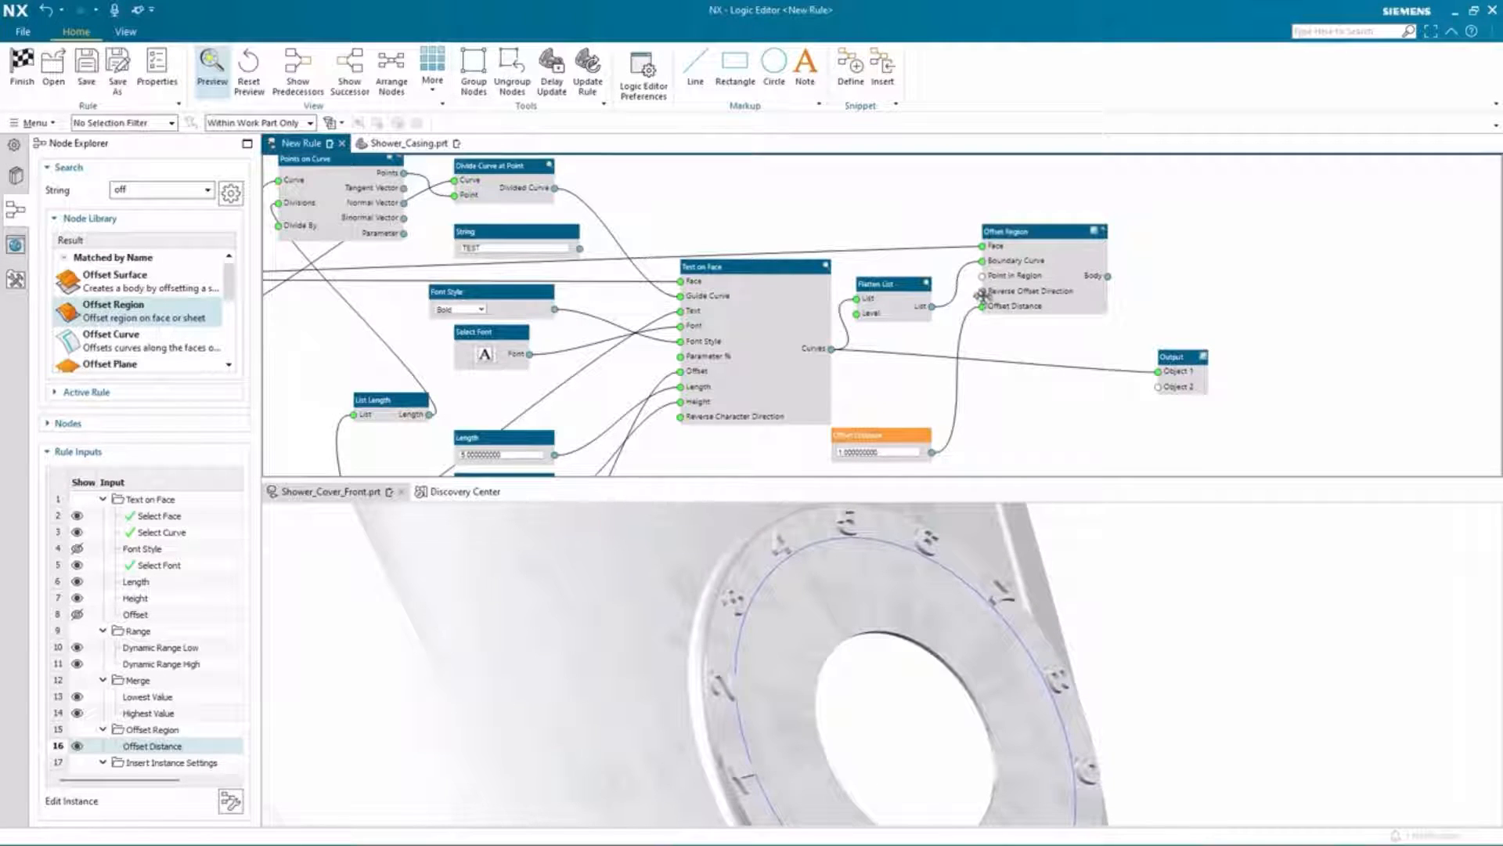
right_click(983, 291)
click(1003, 304)
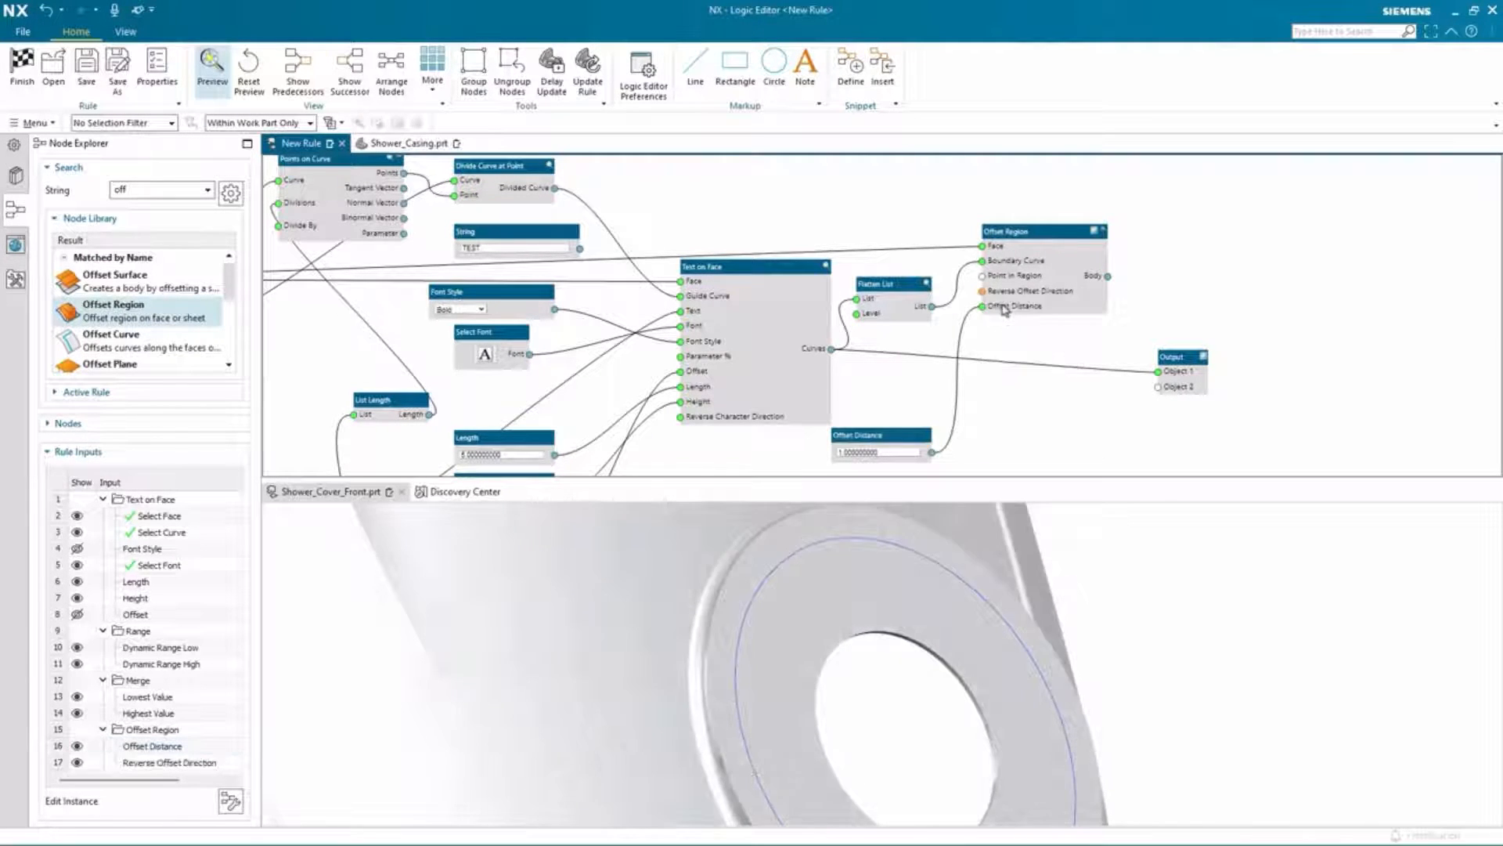
scroll(1003, 399, down, 3)
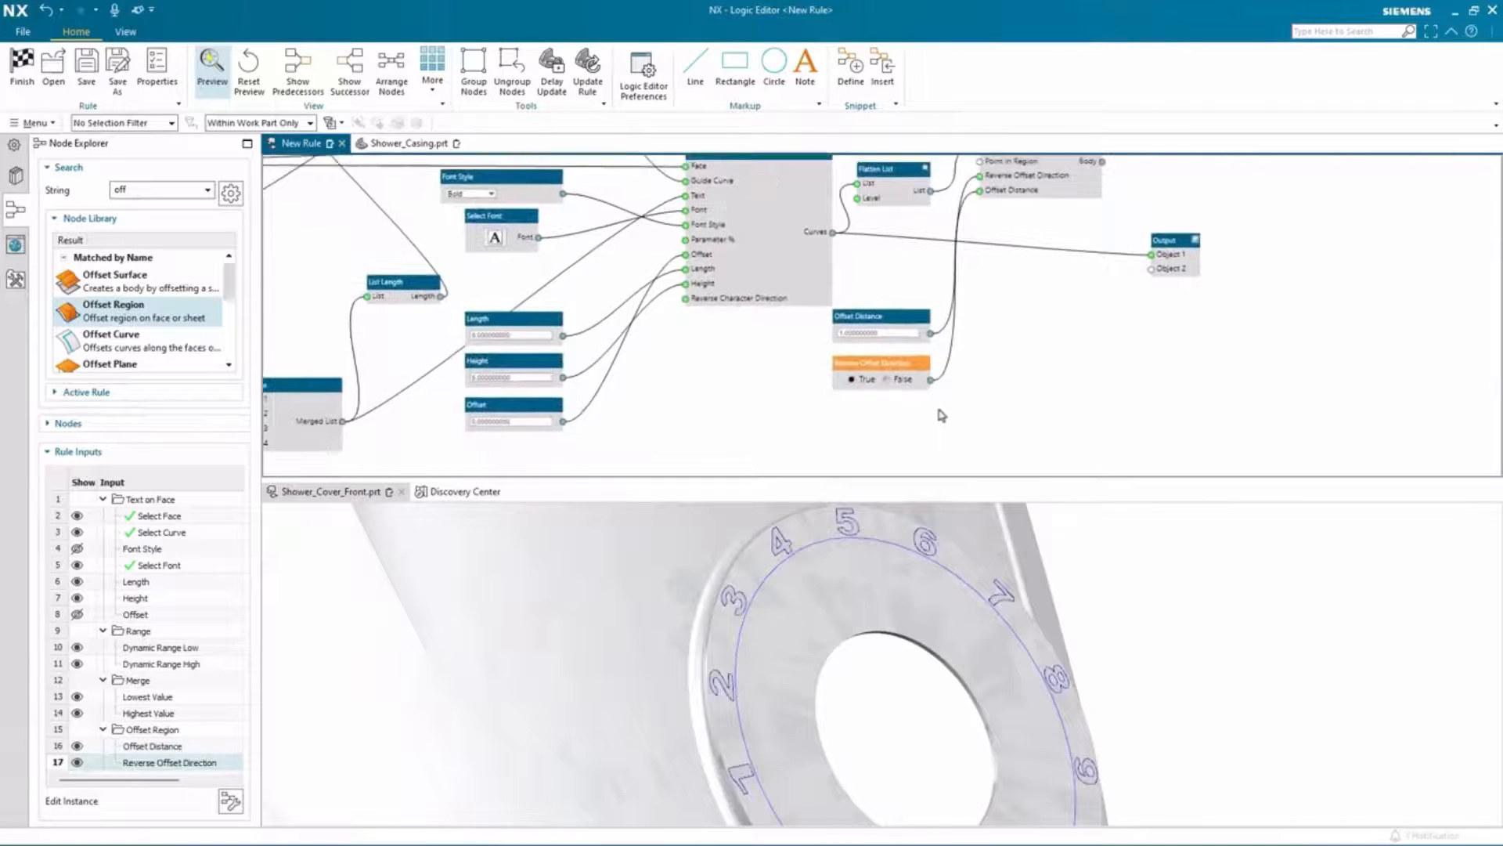
click(887, 380)
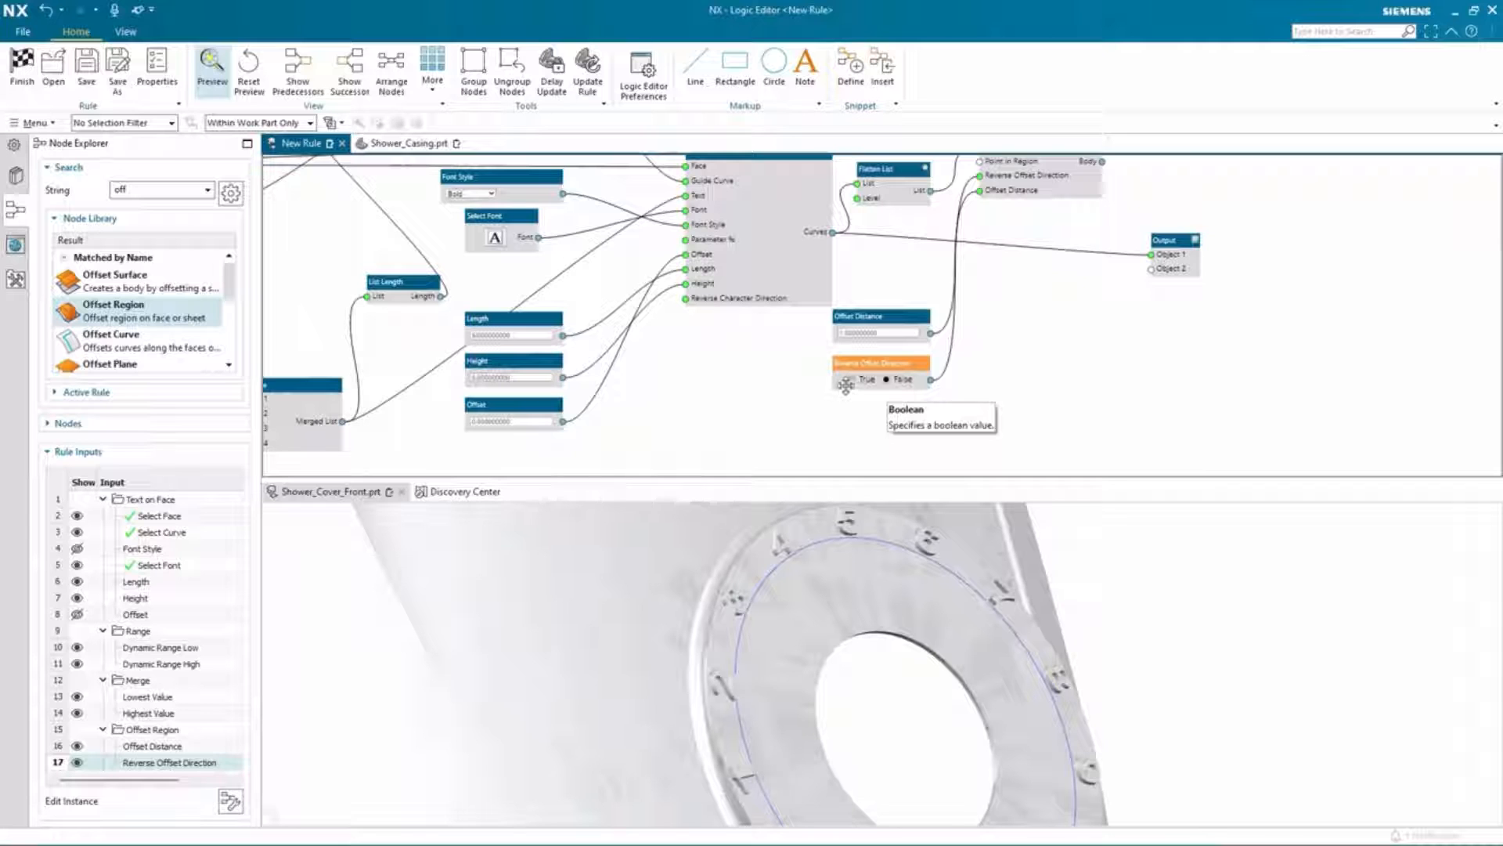
click(851, 381)
Step: Connect the Offset Region body output to the Output node's second object
scroll(1123, 300, up, 1)
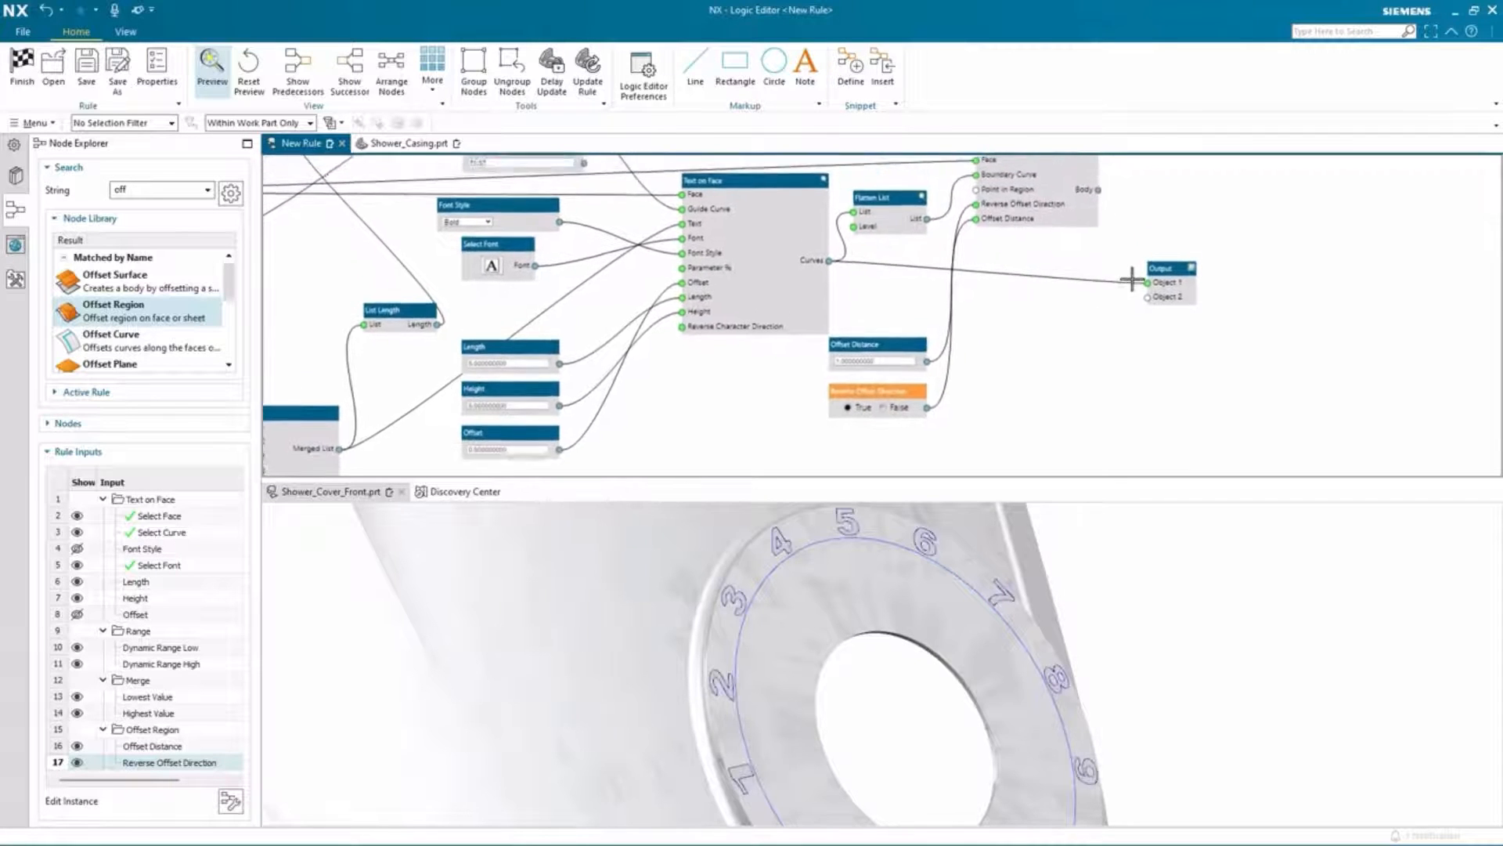
drag(1094, 217, 1143, 324)
scroll(1077, 378, down, 1)
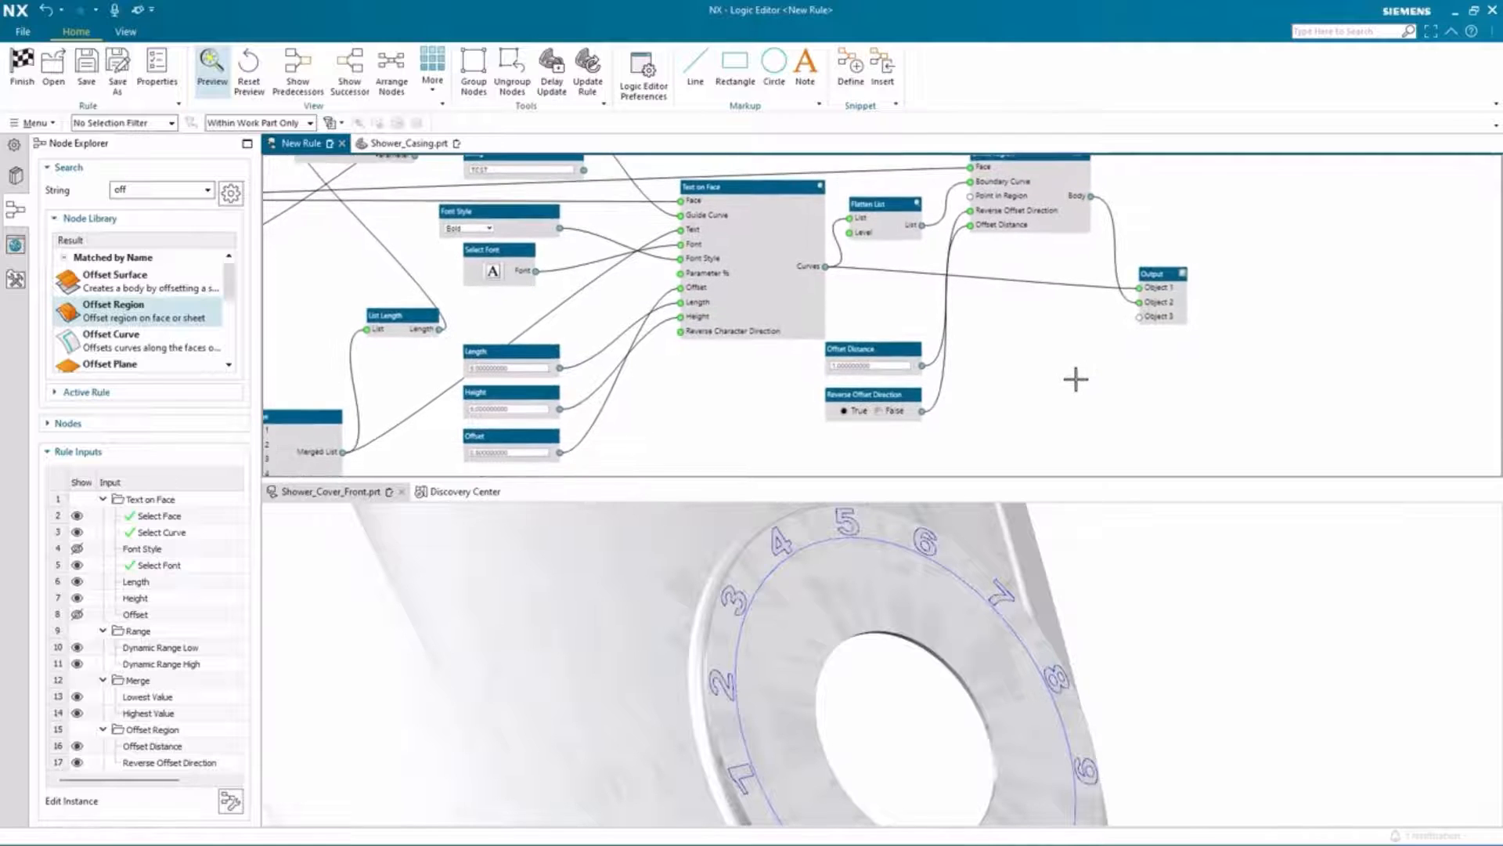
scroll(1076, 379, up, 1)
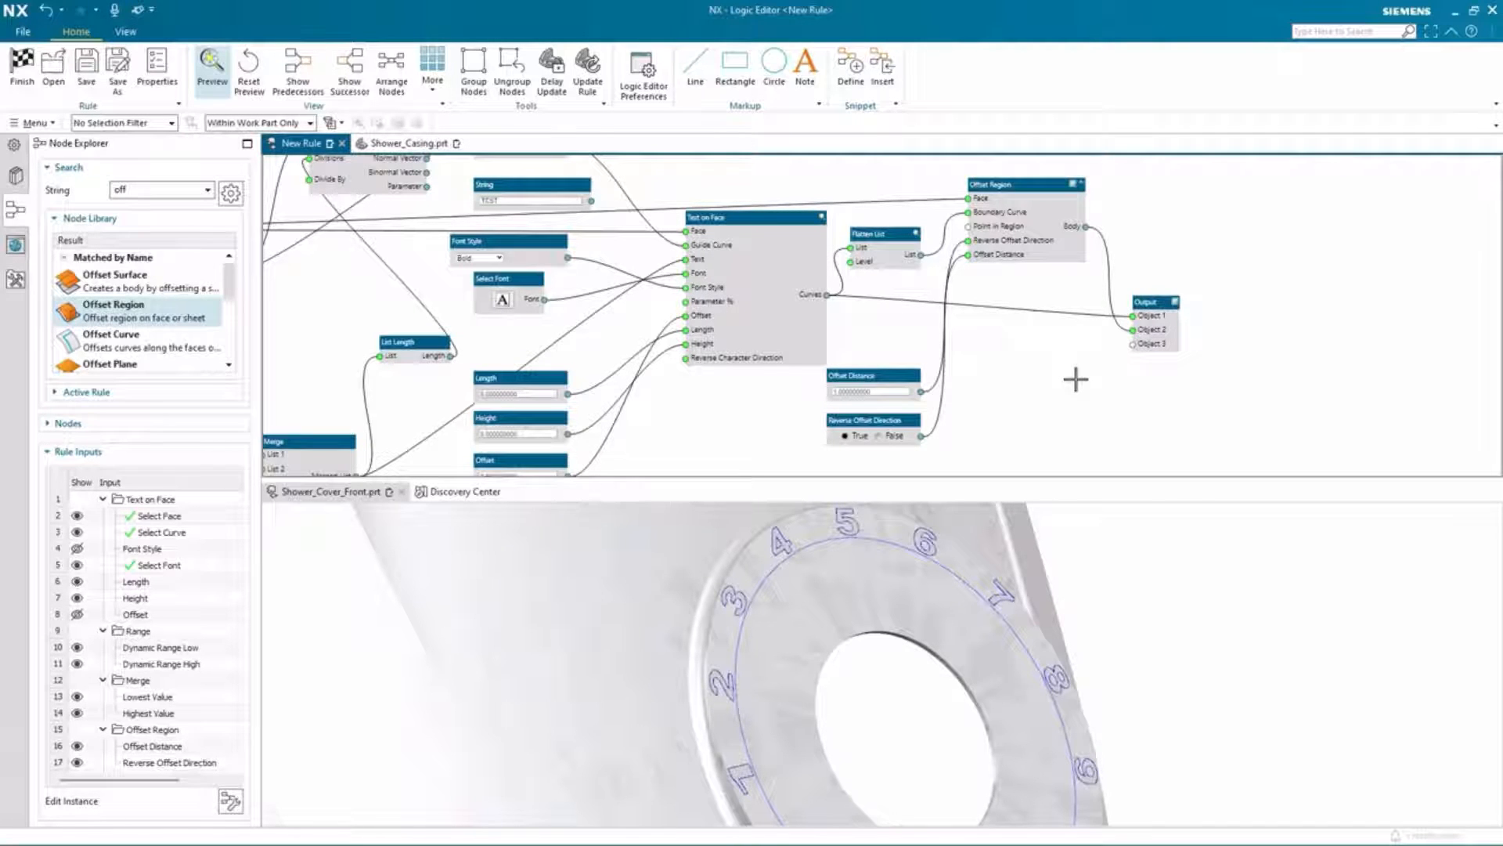
Step: Finish the Logic Editor, saving the changes to the rule
click(21, 74)
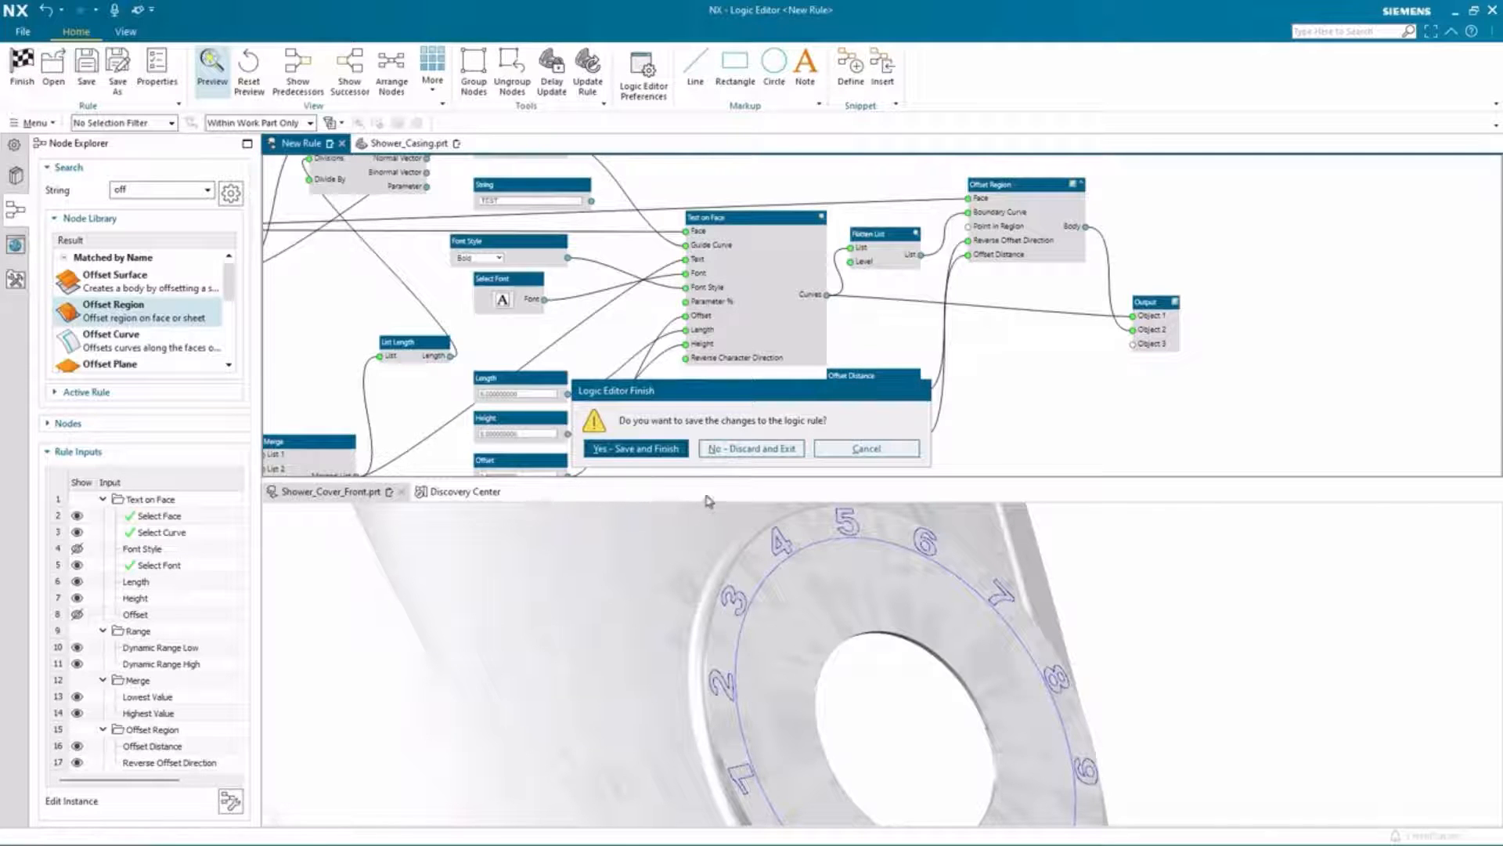
click(652, 450)
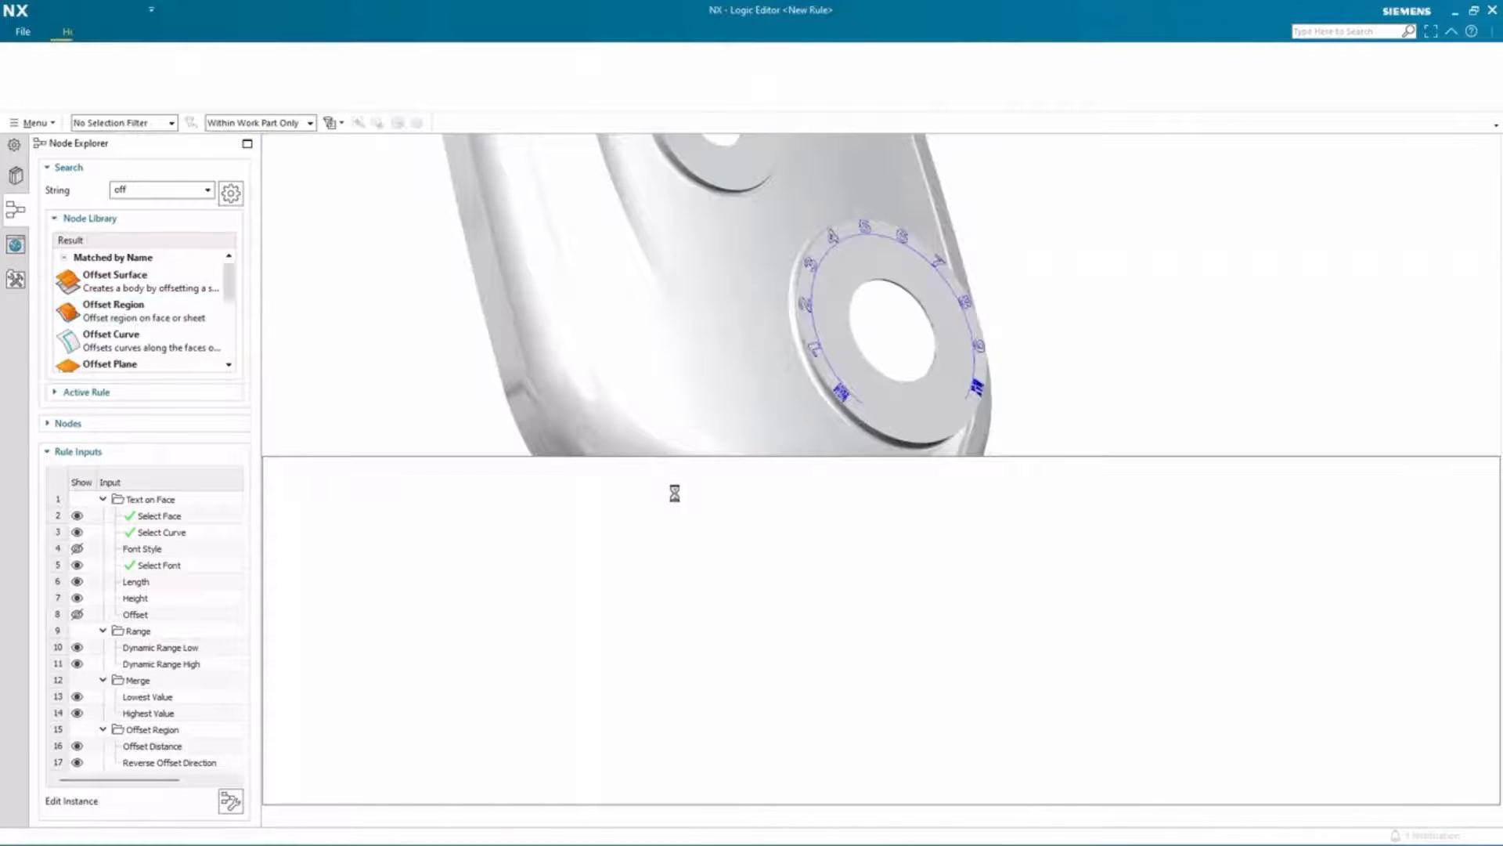
middle_drag(548, 480, 434, 470)
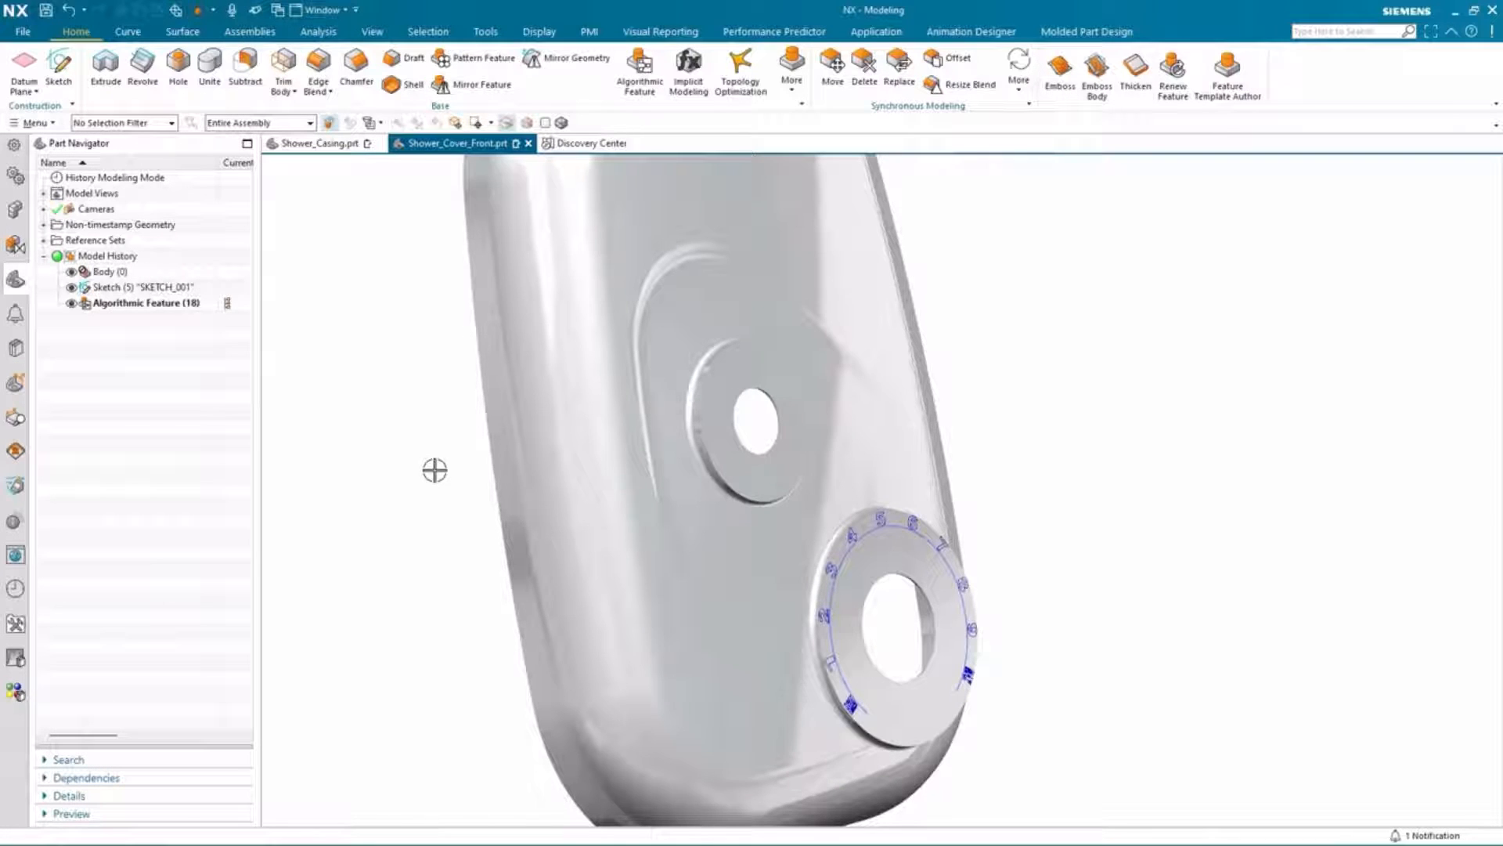
Step: Hide the original body and all curves in the model
click(71, 272)
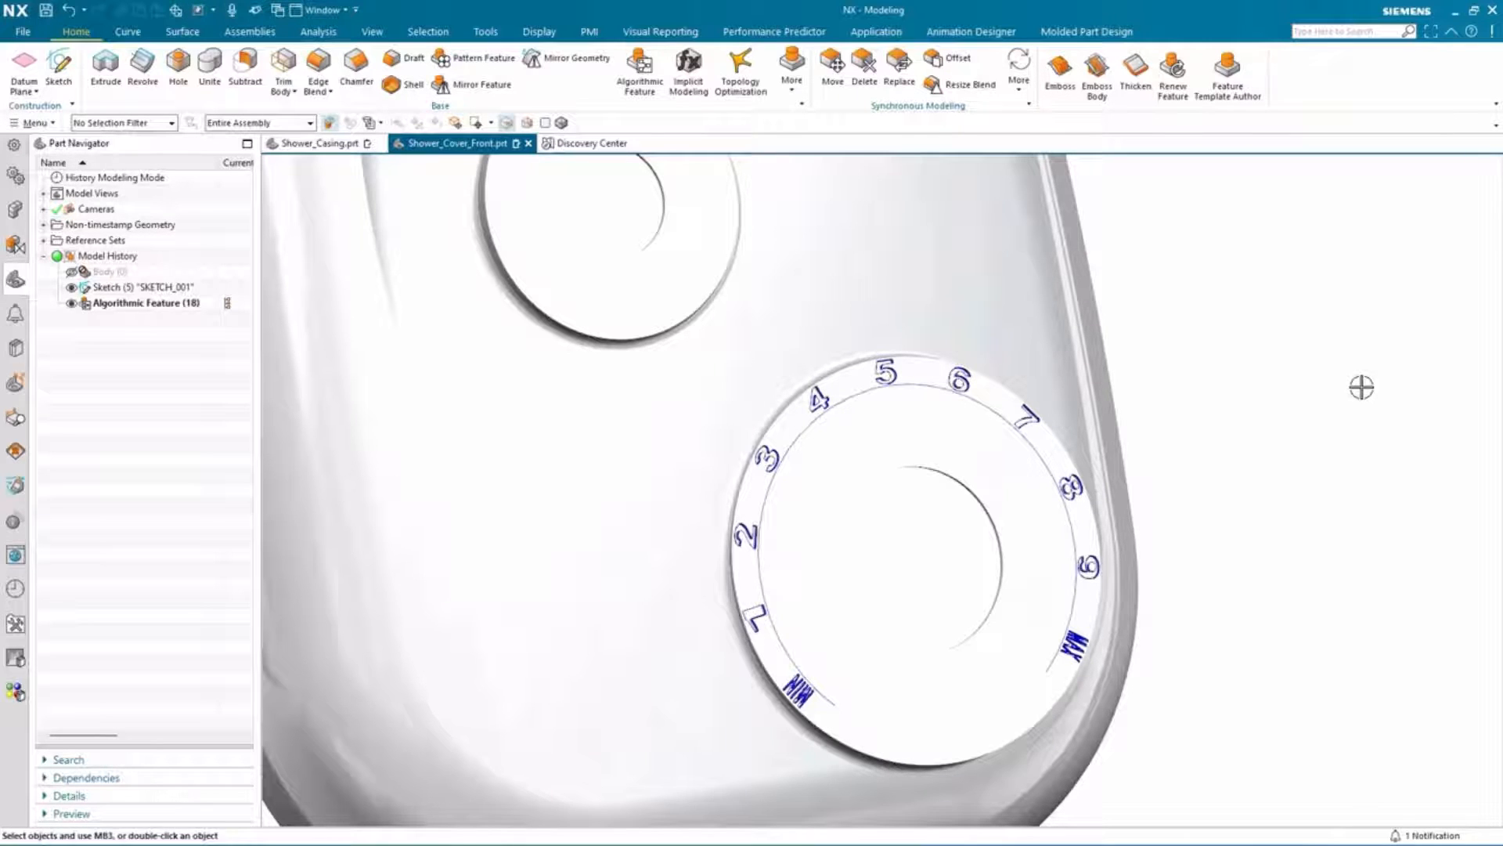
key(ctrl+w)
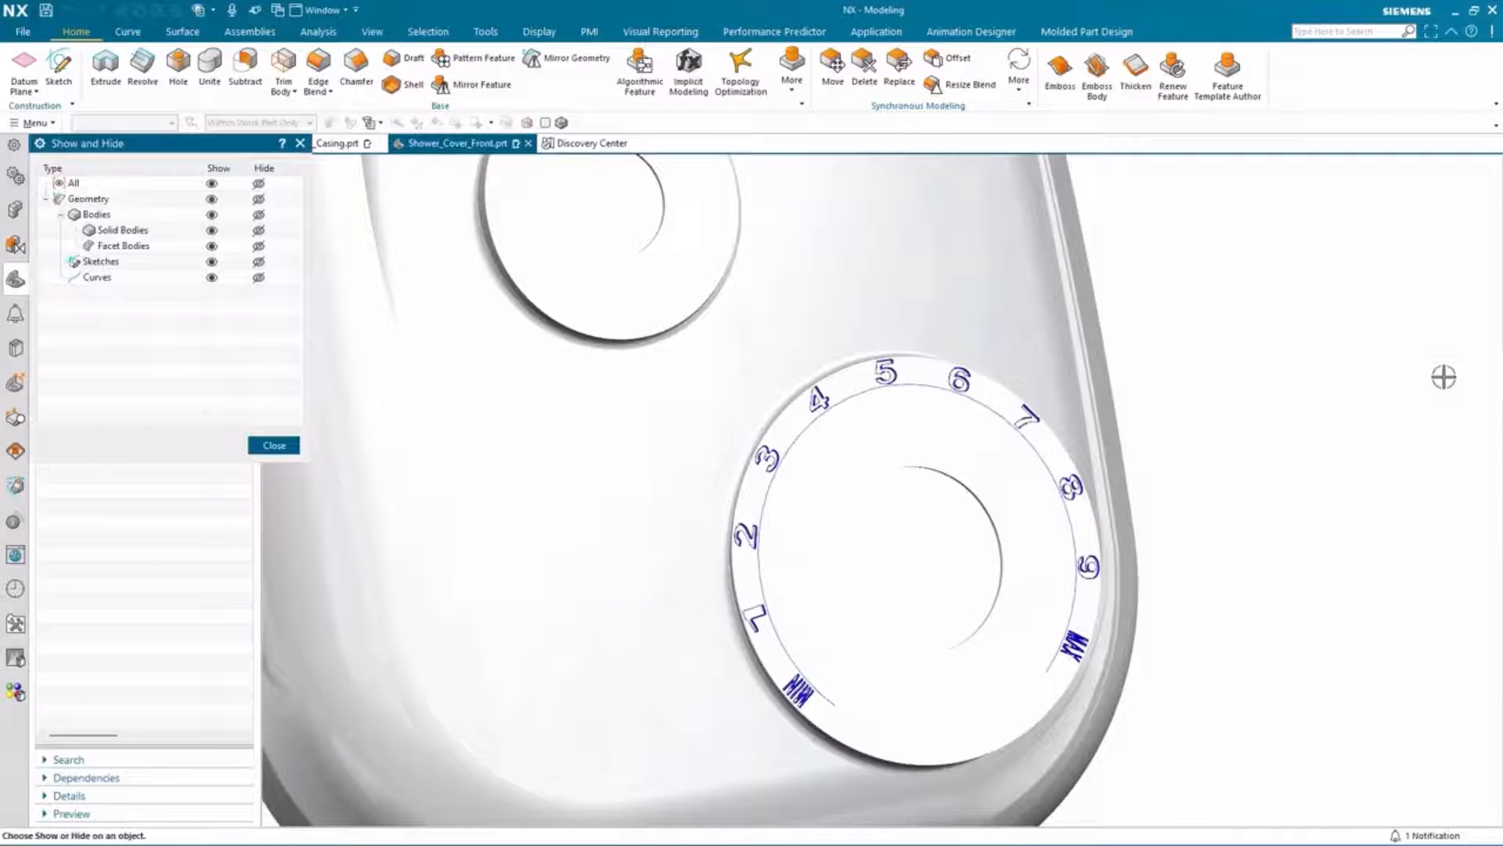
click(259, 277)
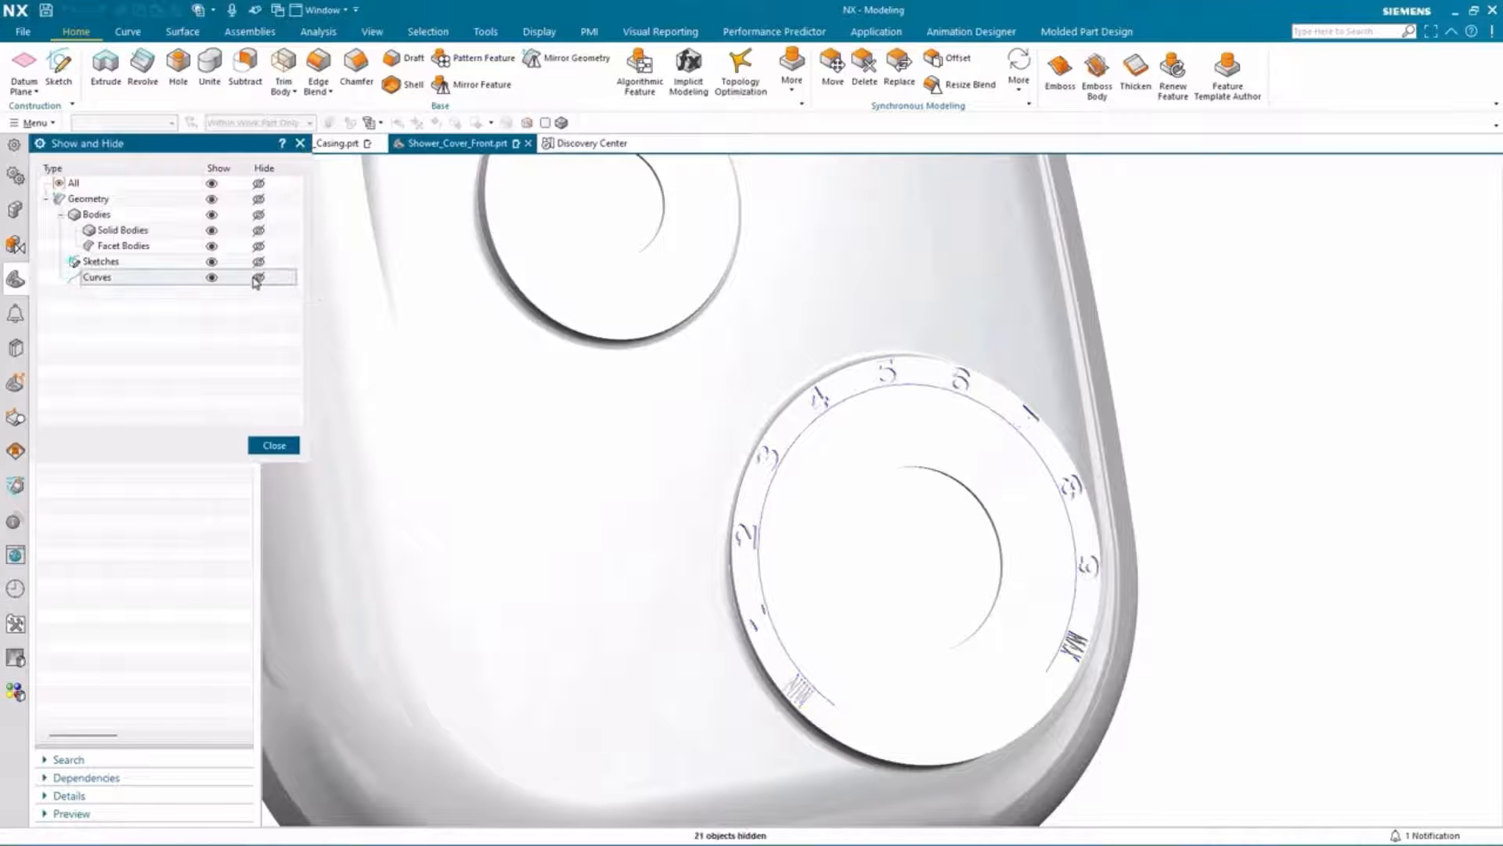
click(275, 444)
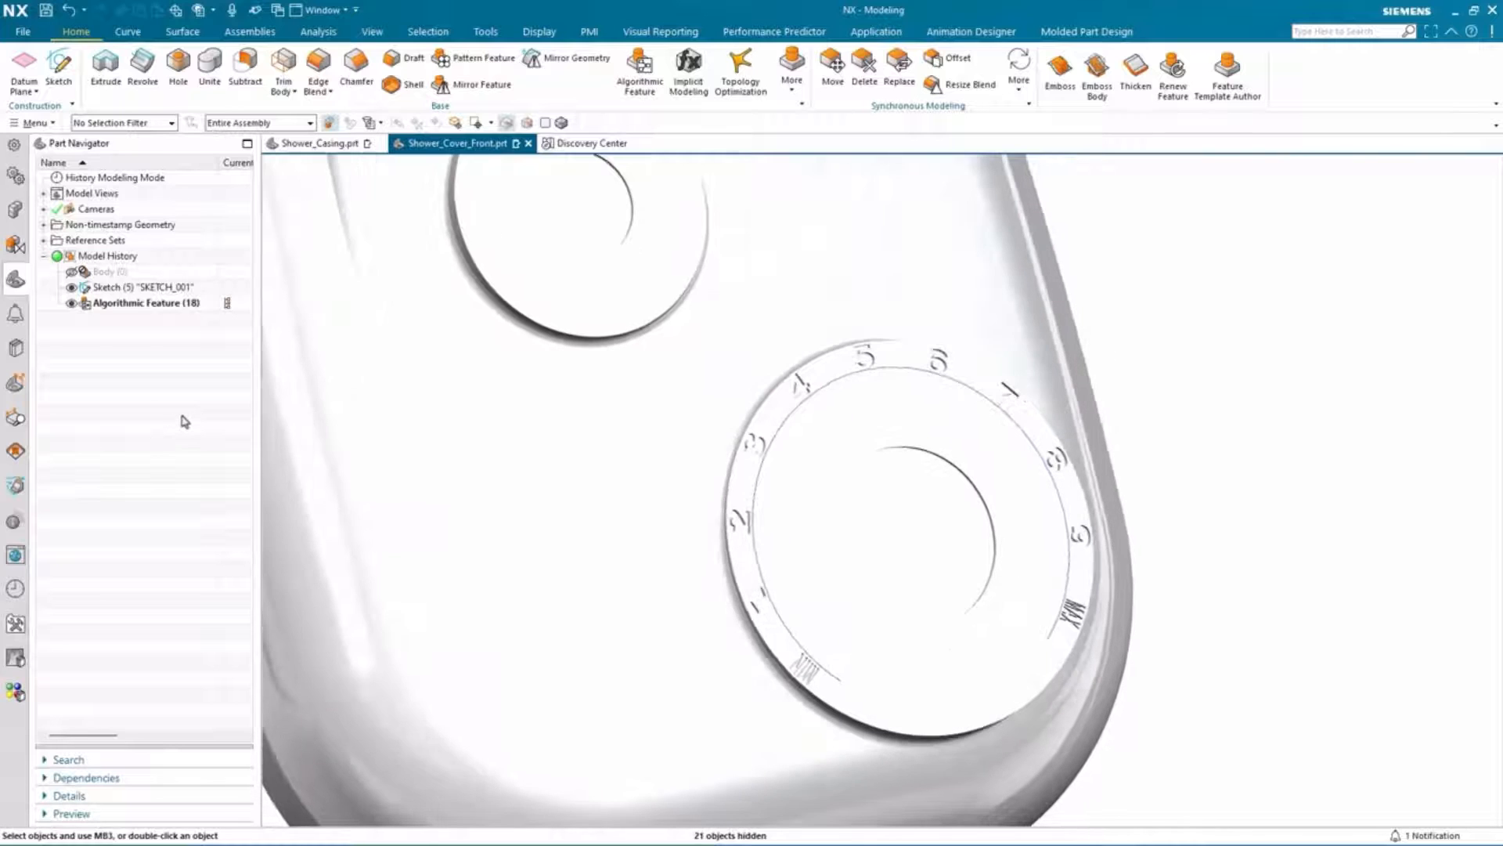
Step: Edit the Algorithmic Feature's parameters to turn off Reverse Offset Direction
right_click(173, 304)
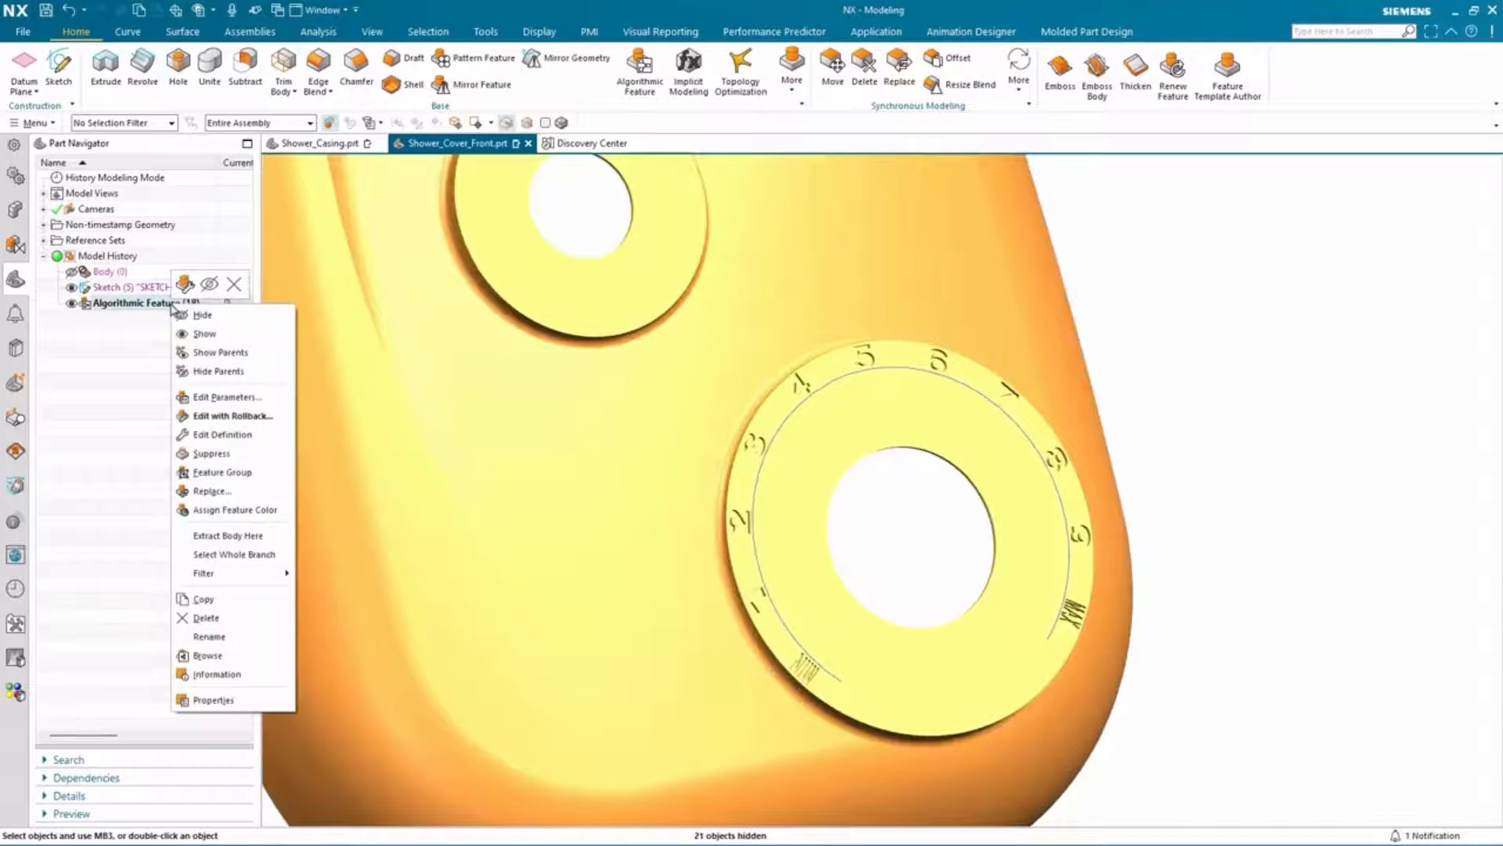
click(215, 397)
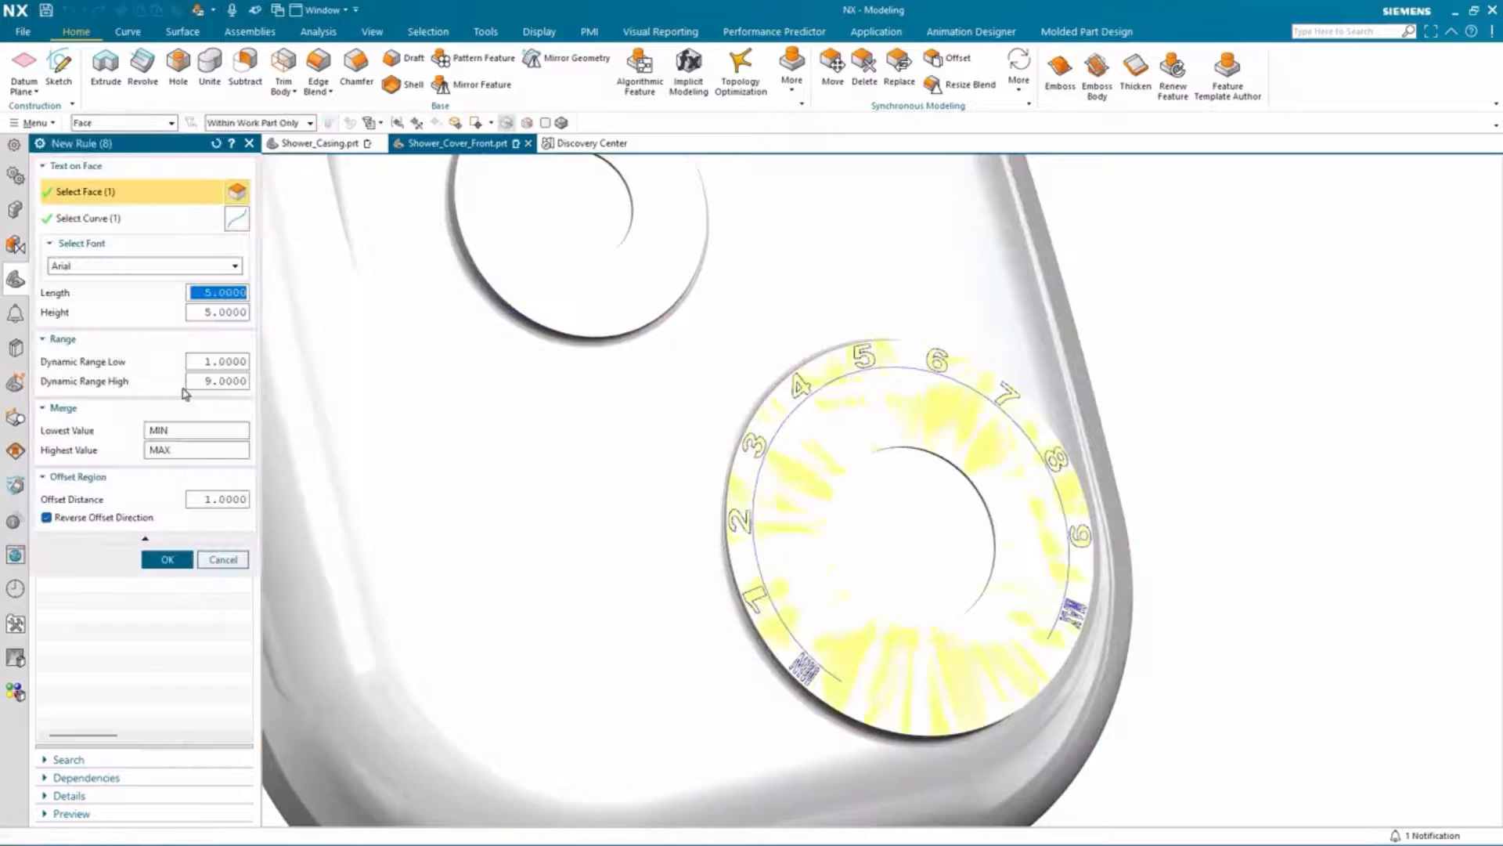
click(49, 519)
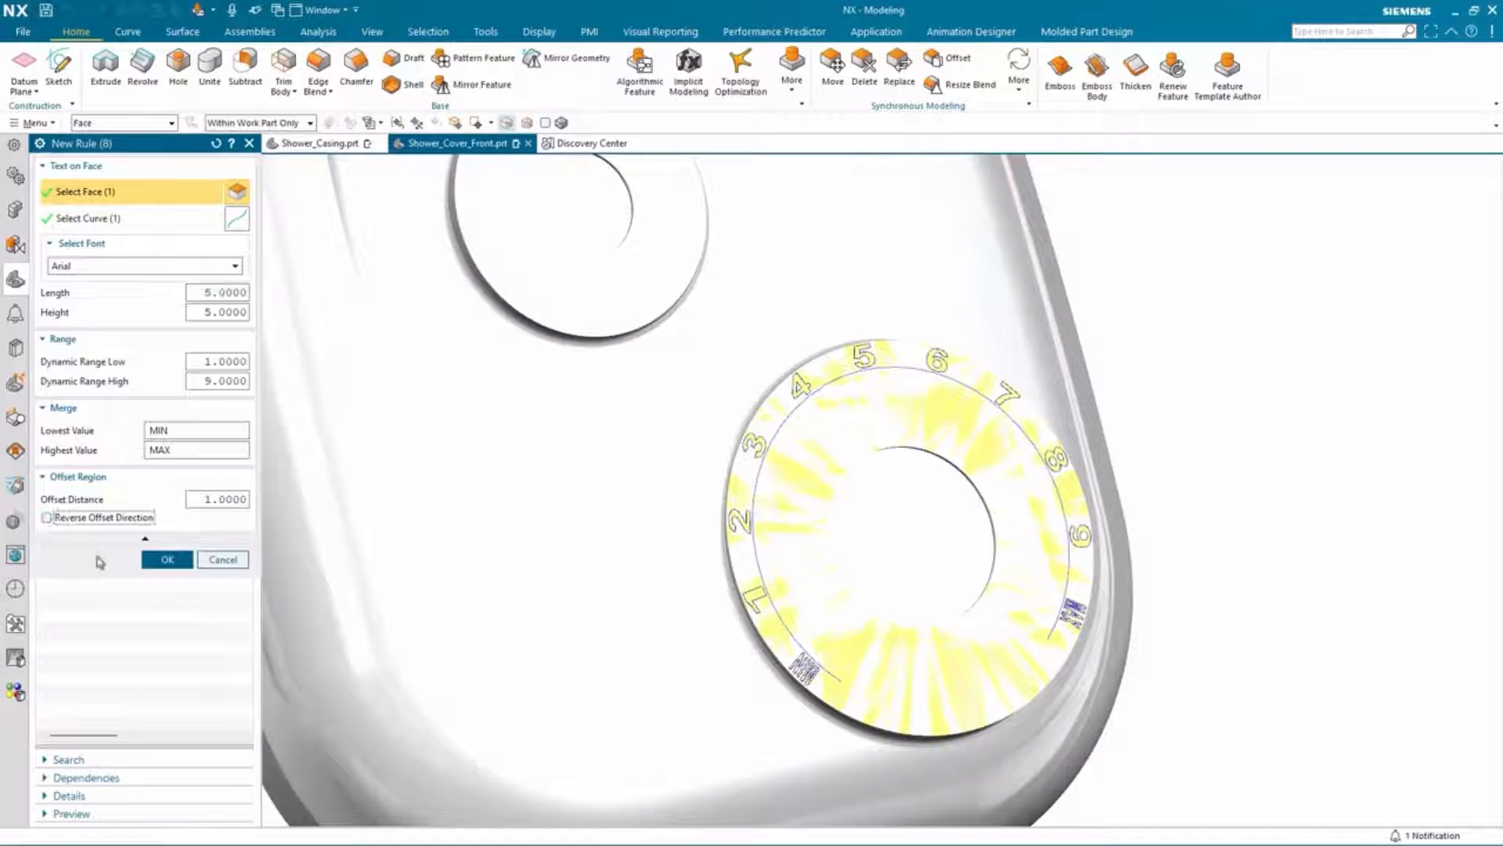
click(167, 559)
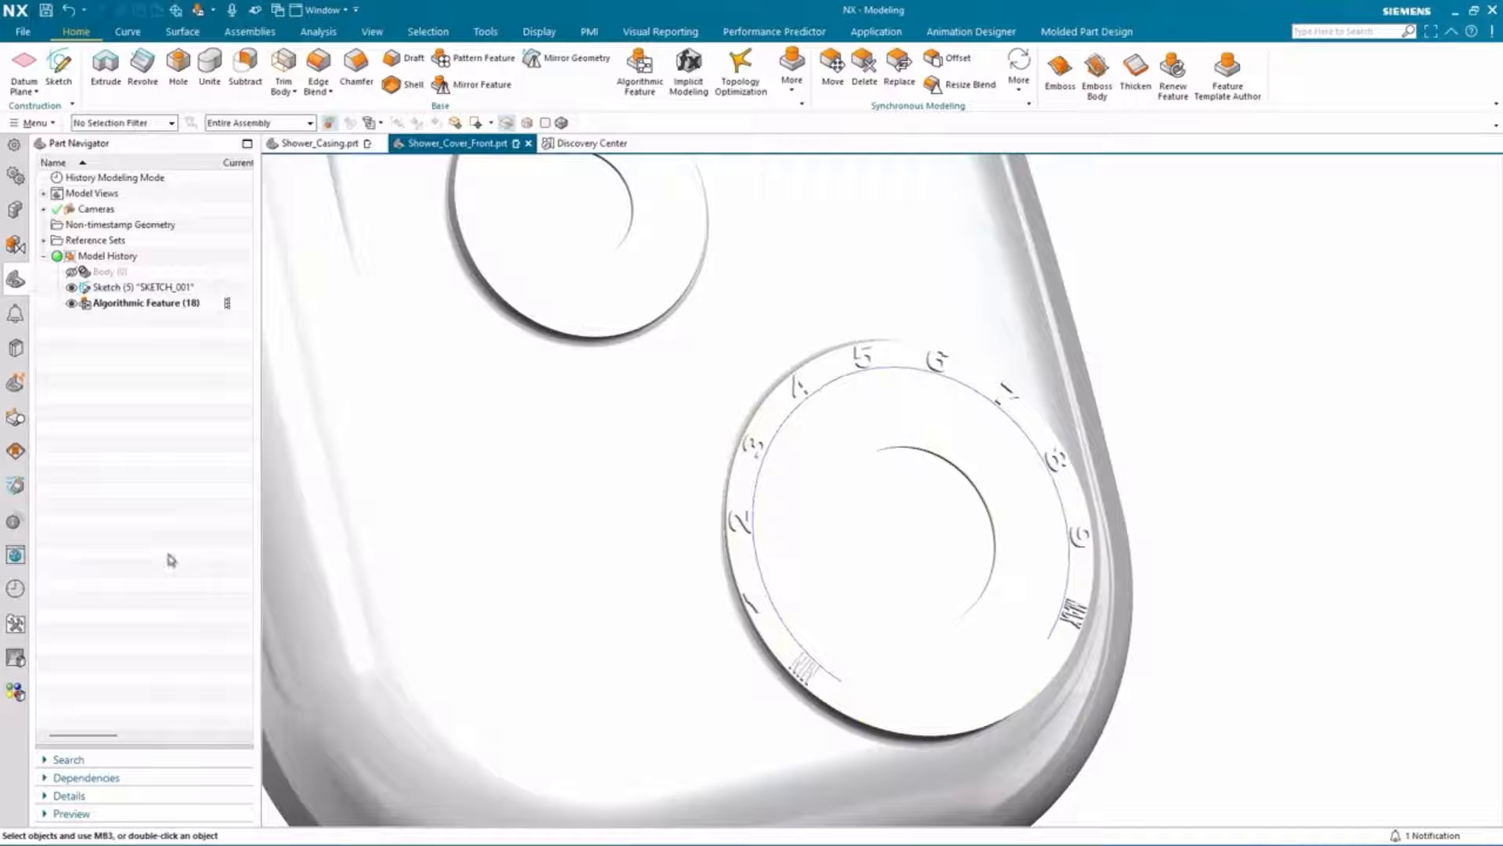
Step: Hide the sketch, then reopen the Algorithmic Feature's parameters and turn Reverse Offset Direction back on
click(71, 288)
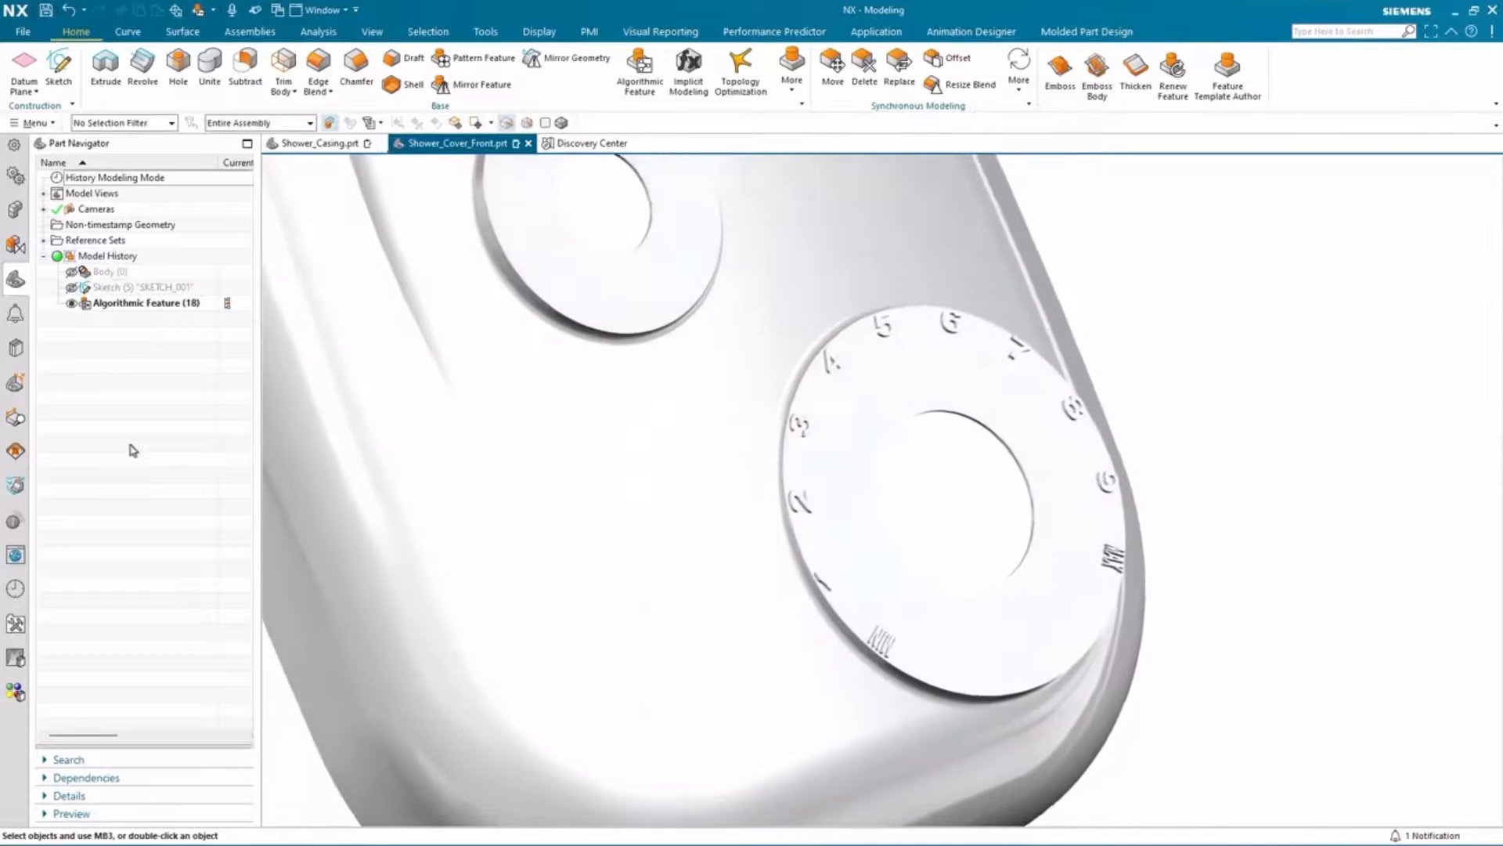
right_click(142, 308)
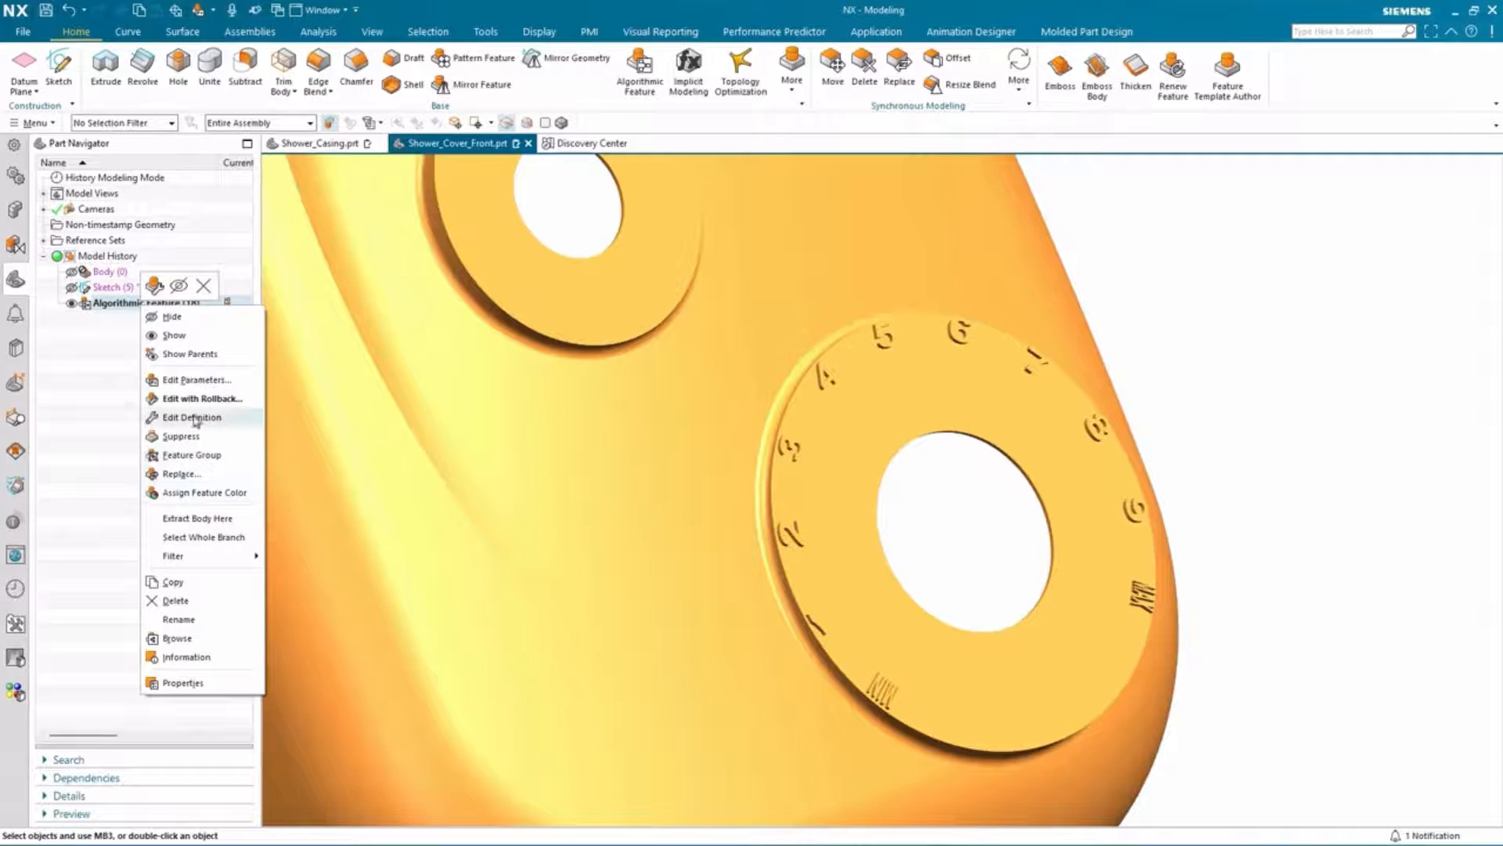
click(196, 384)
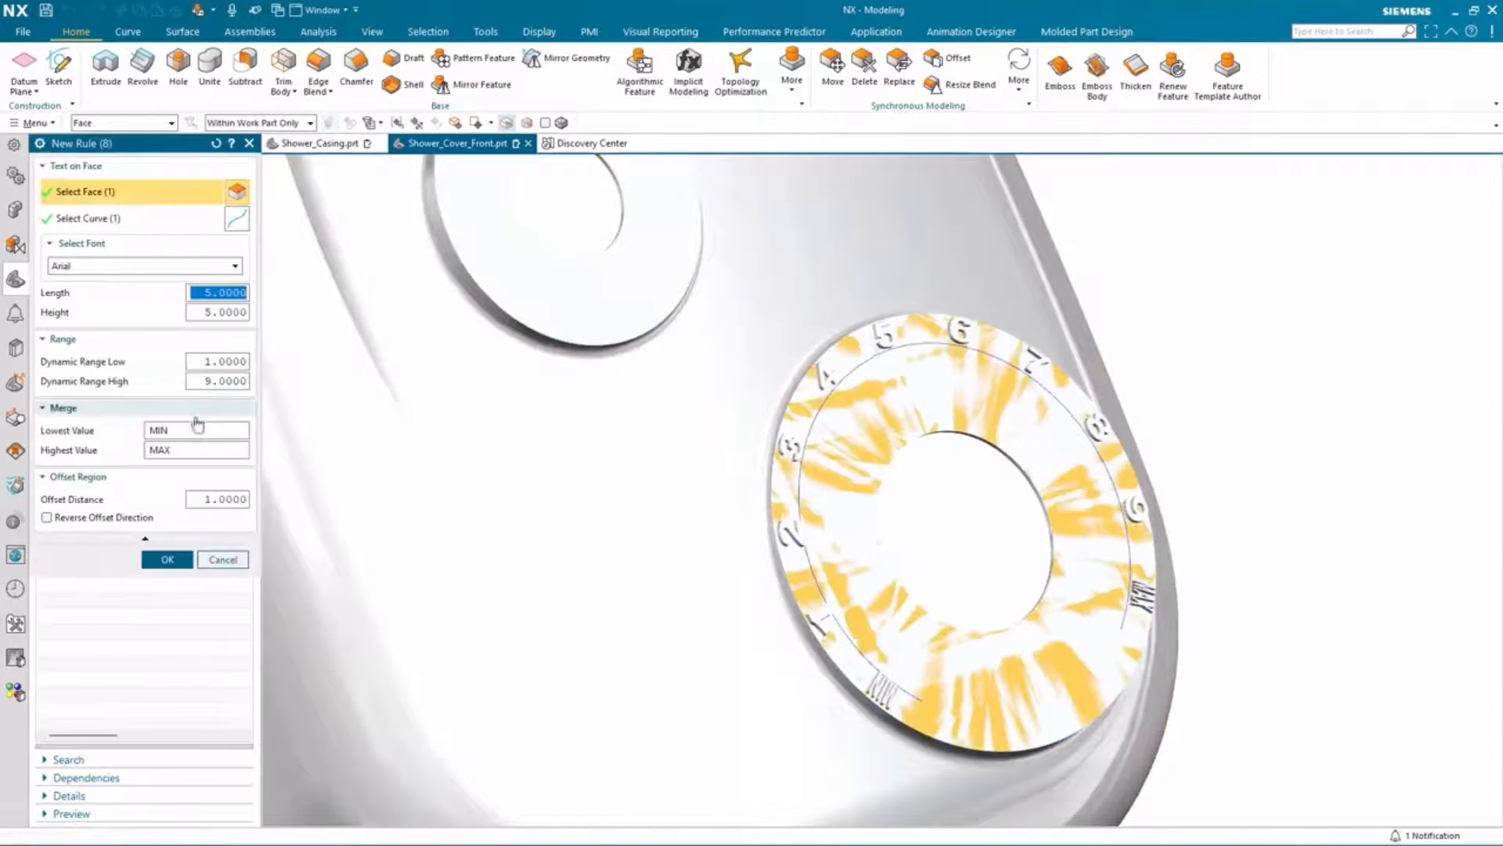
click(55, 519)
Step: Set the Merge Lowest Value to LO, Highest Value to HI, and Dynamic Range High to 12, then apply
double_click(176, 431)
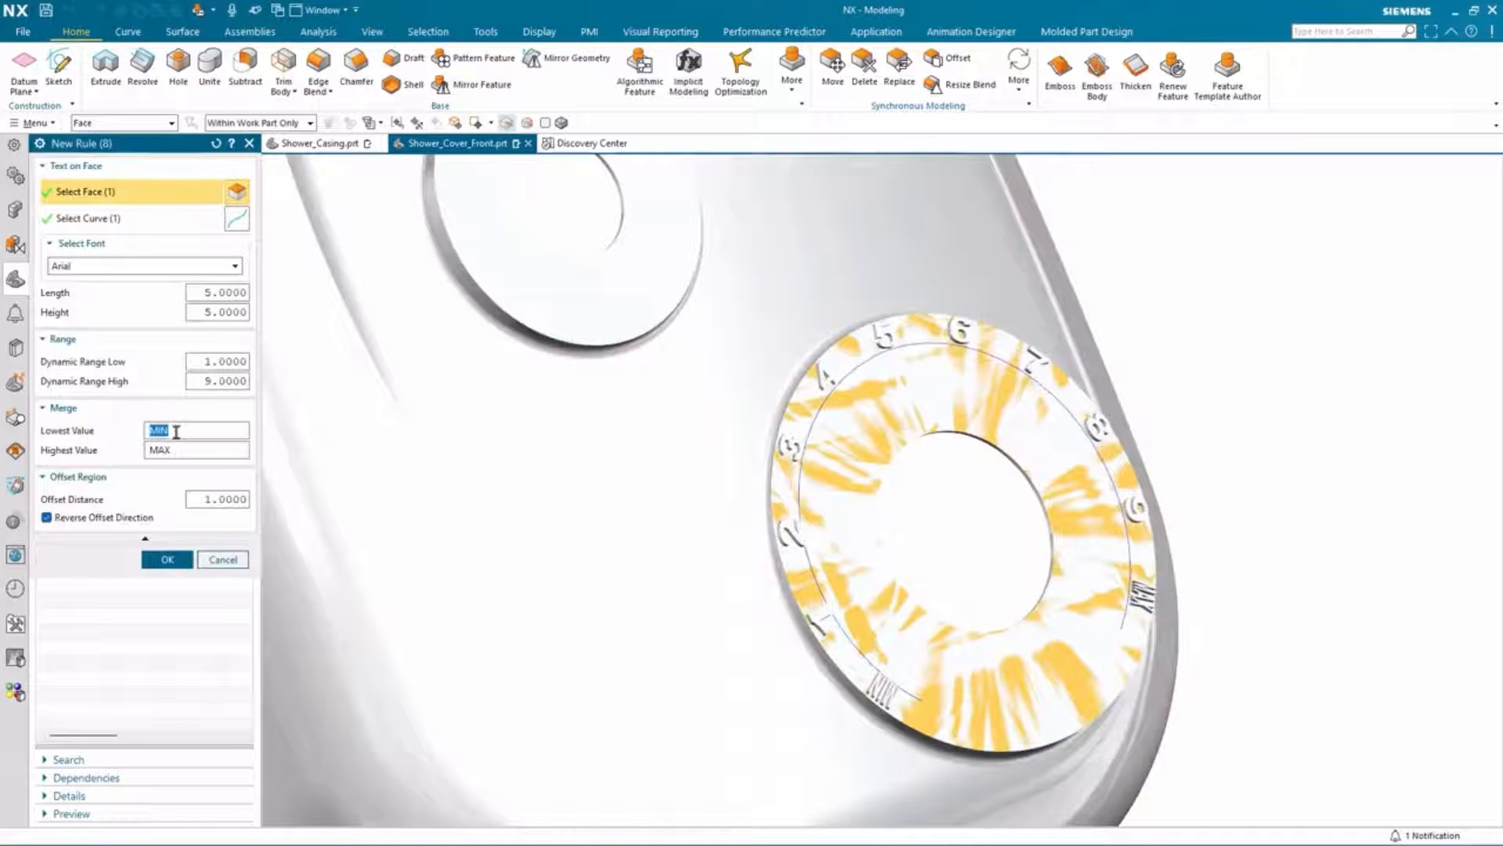
text(1.0)
key(BackSpace)
text(O)
drag(189, 457, 133, 453)
text(HI)
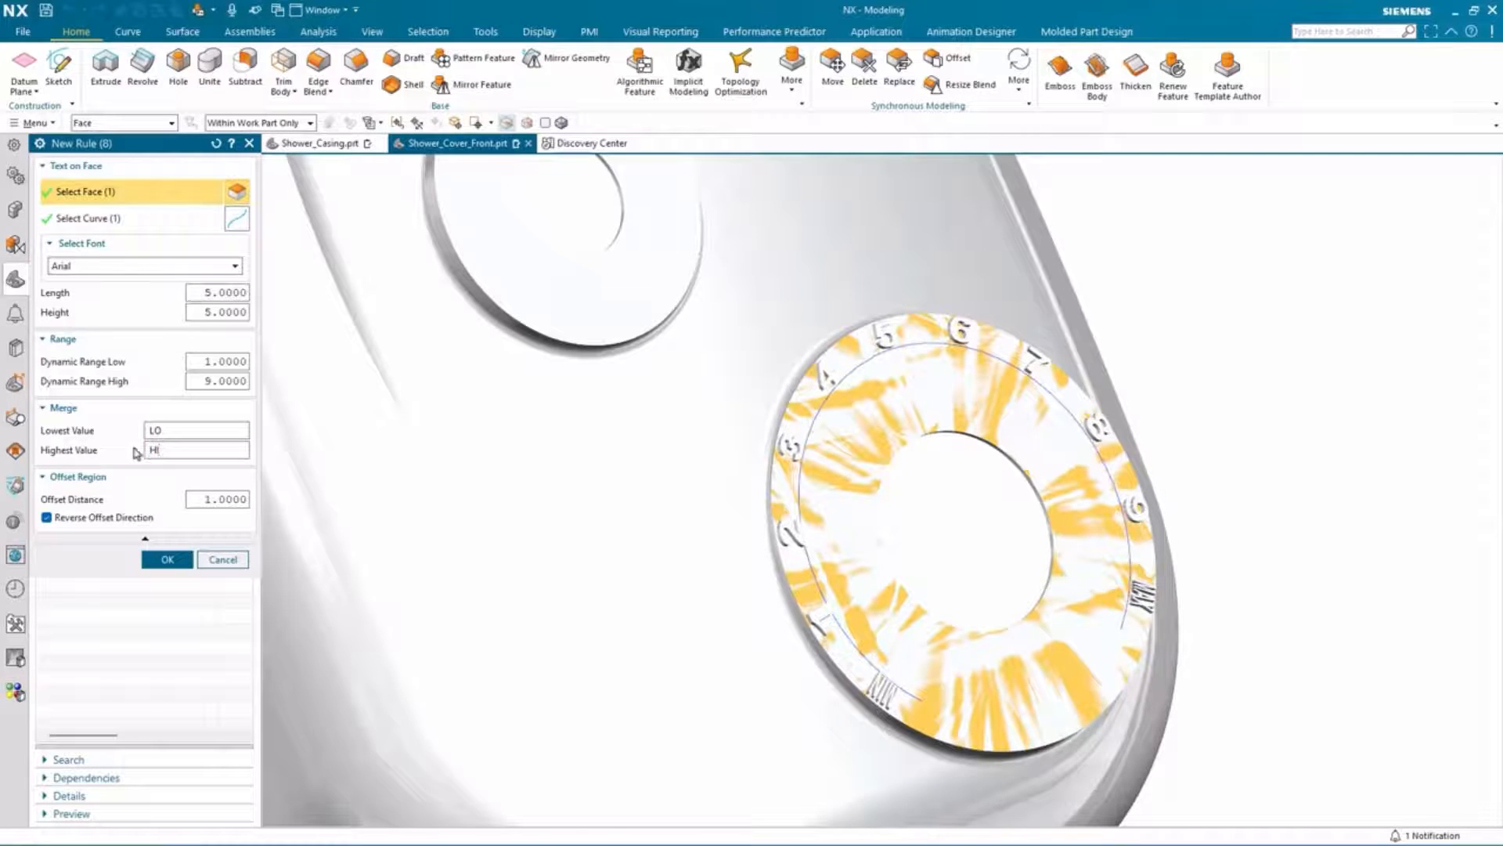
click(210, 381)
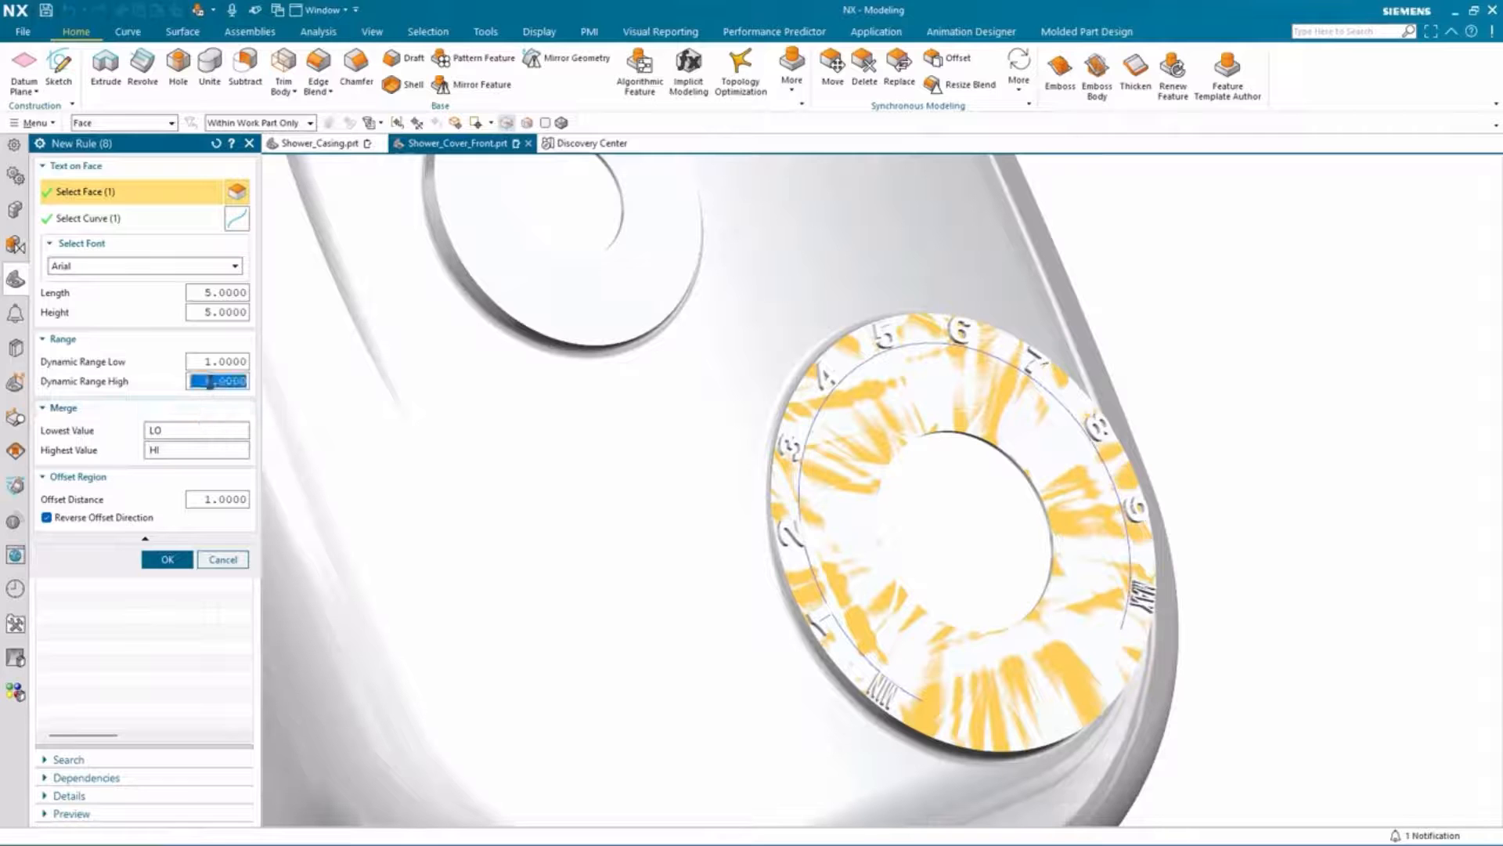
text(12)
click(183, 410)
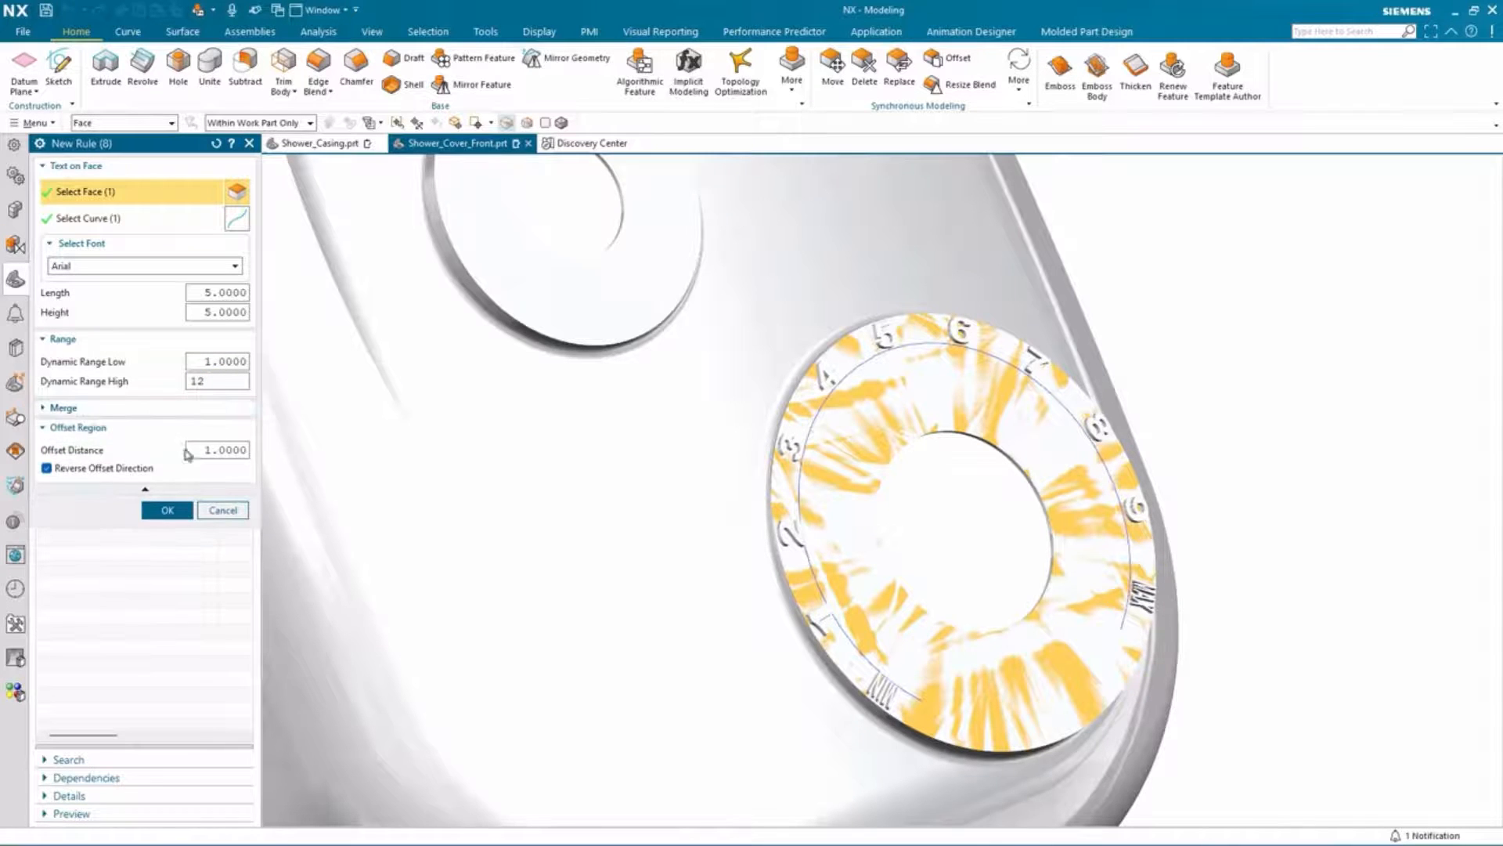
click(191, 408)
click(167, 560)
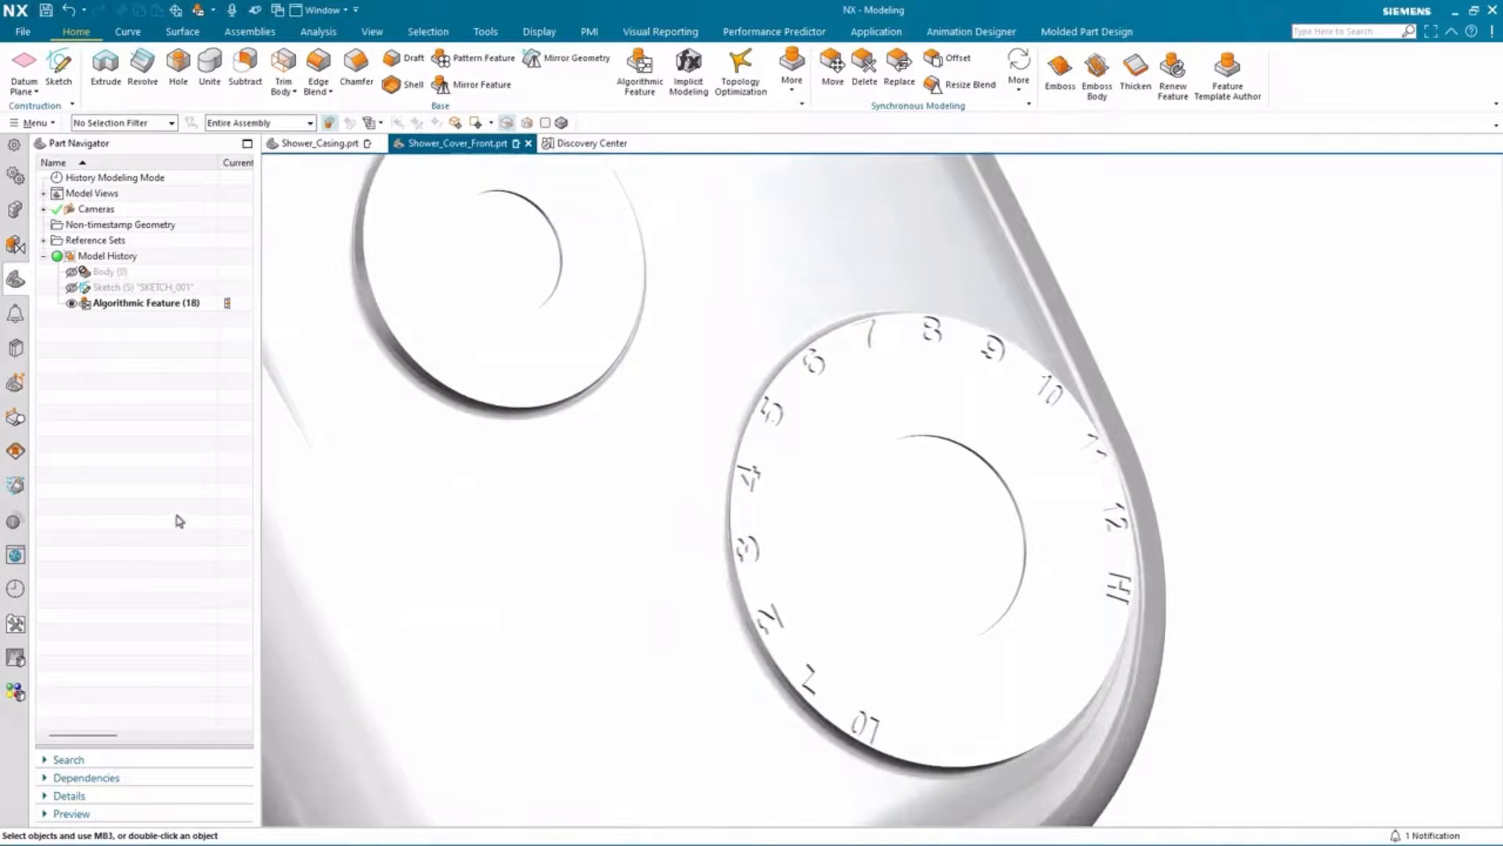
Step: Switch to the Shower_Casing part to view the updated dial numbers in the assembly
click(329, 152)
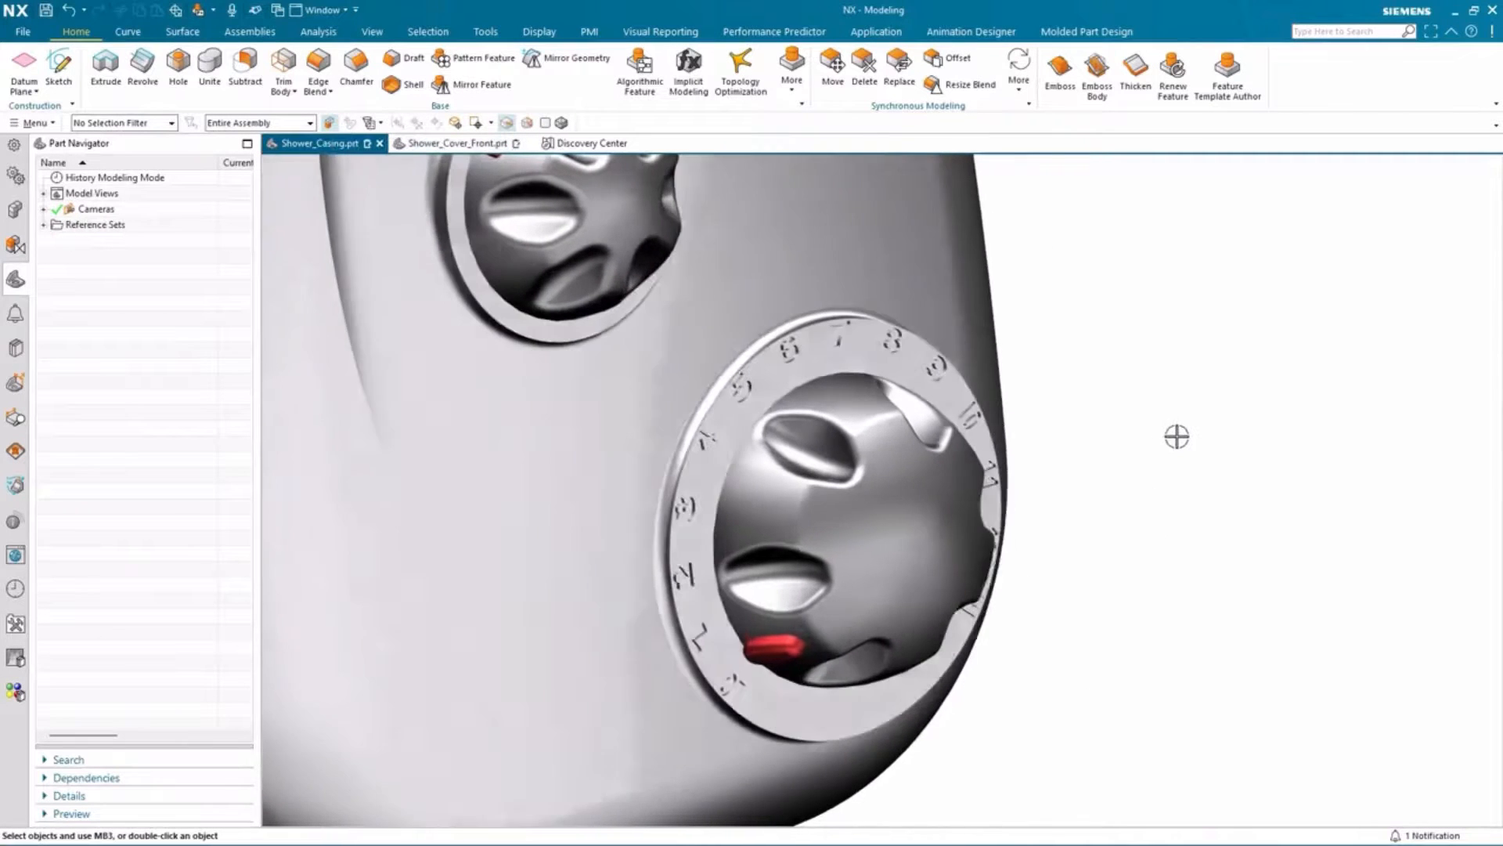